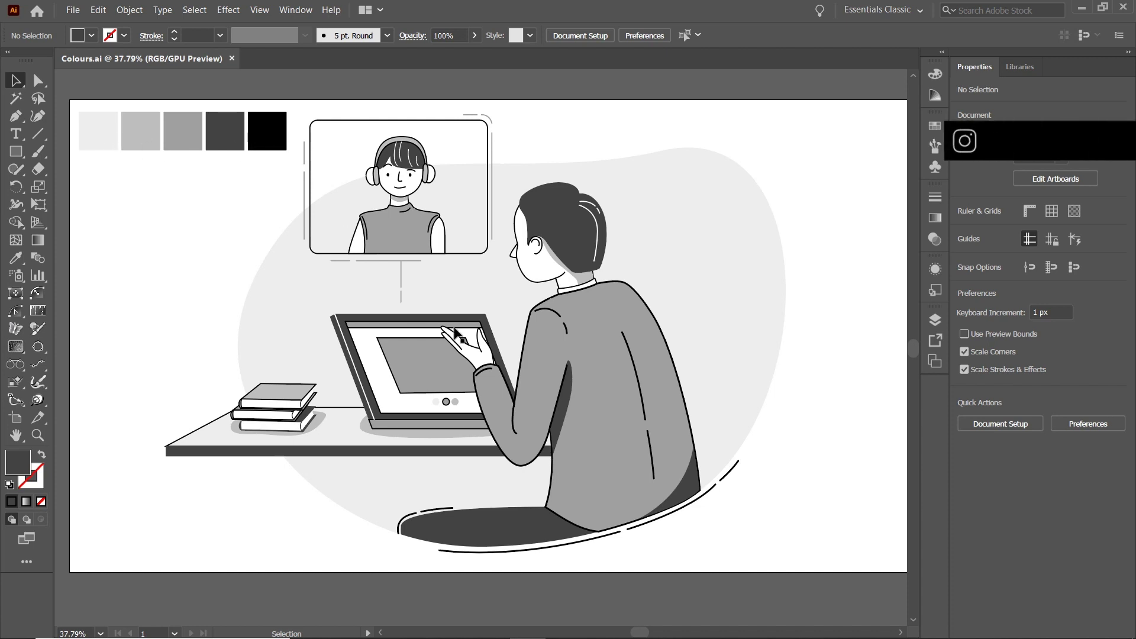
# Step: Zoom out to 25% and pan until the eight colour swatches sit above the illustration
pyautogui.scroll(2, 457, 288)
pyautogui.scroll(-2, 458, 293)
pyautogui.moveTo(619, 132); pyautogui.dragTo(561, 213)
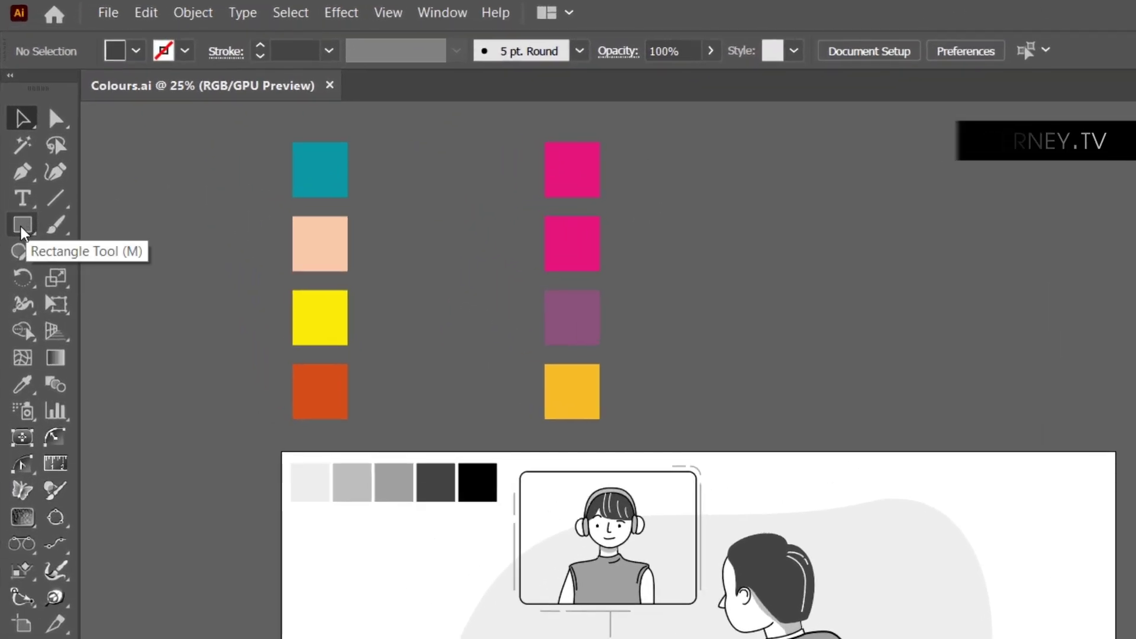
# Step: Draw a dark grey square of about 143 px beside the swatches and Alt-drag a copy rightward
pyautogui.click(22, 228)
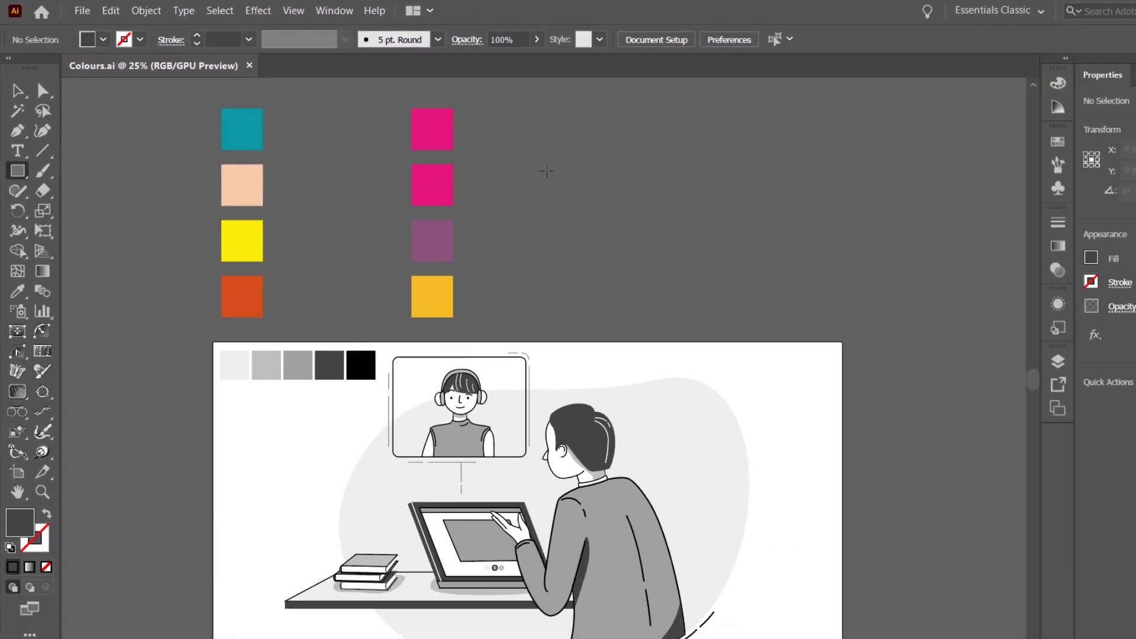
pyautogui.moveTo(706, 225); pyautogui.dragTo(869, 352)
pyautogui.moveTo(591, 242)
pyautogui.mouseDown()
pyautogui.moveTo(568, 208)
pyautogui.moveTo(550, 223)
pyautogui.moveTo(508, 214)
pyautogui.moveTo(522, 194)
pyautogui.mouseUp()
pyautogui.click(15, 82)
pyautogui.click(556, 177)
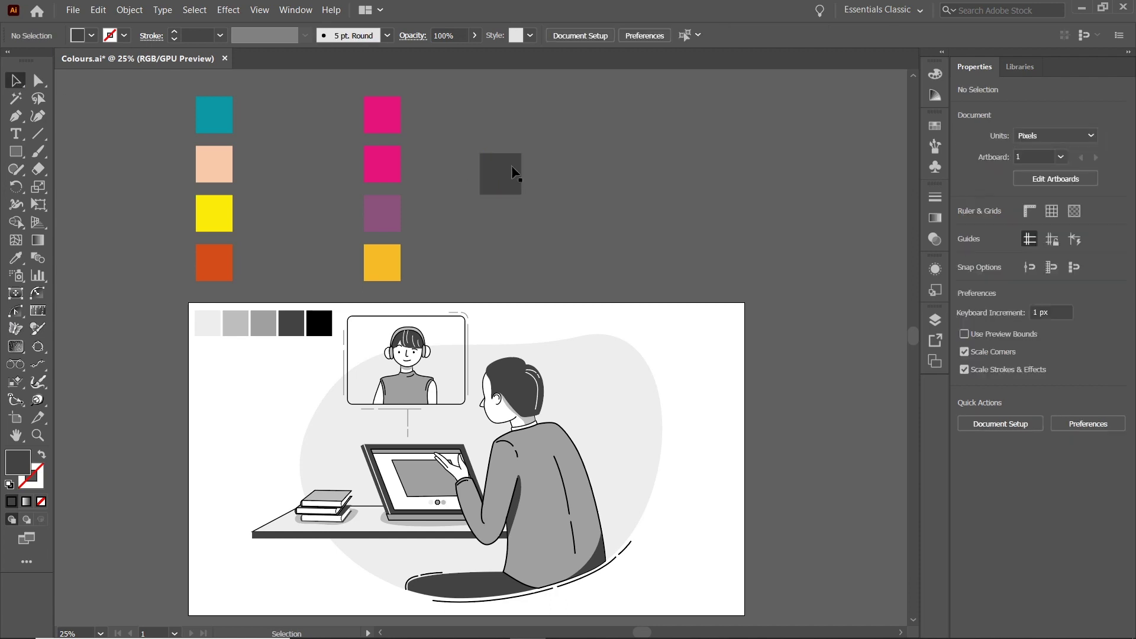
pyautogui.moveTo(498, 172); pyautogui.dragTo(674, 182)
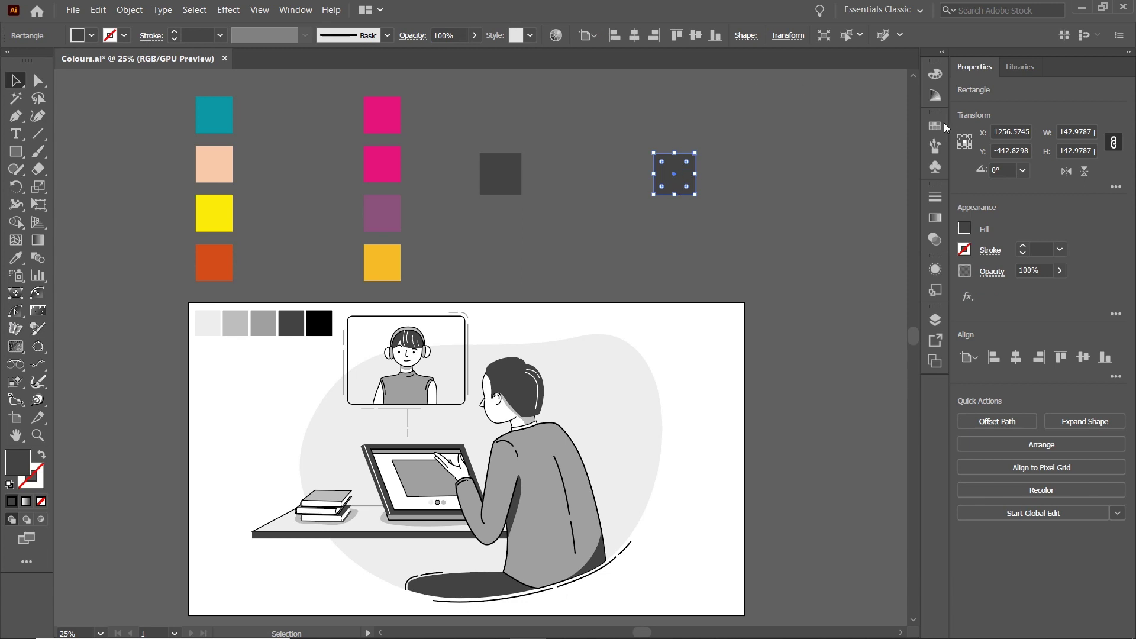
# Step: Show the Swatches panel and open the VisiBone2 swatch library from its panel menu
pyautogui.click(938, 128)
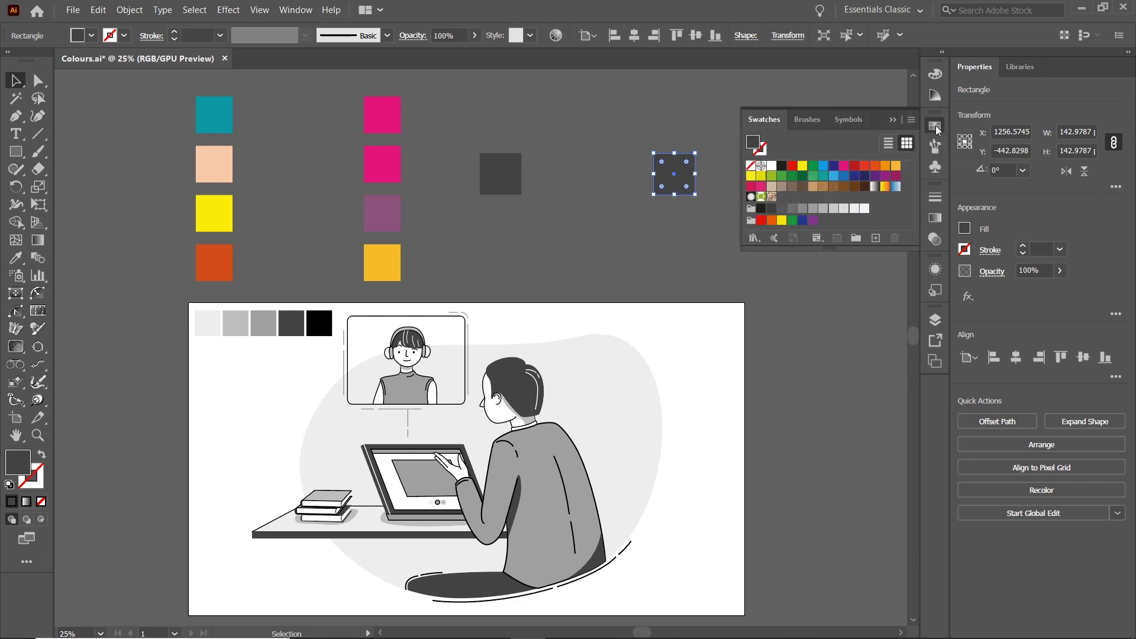
pyautogui.click(291, 11)
pyautogui.moveTo(422, 637)
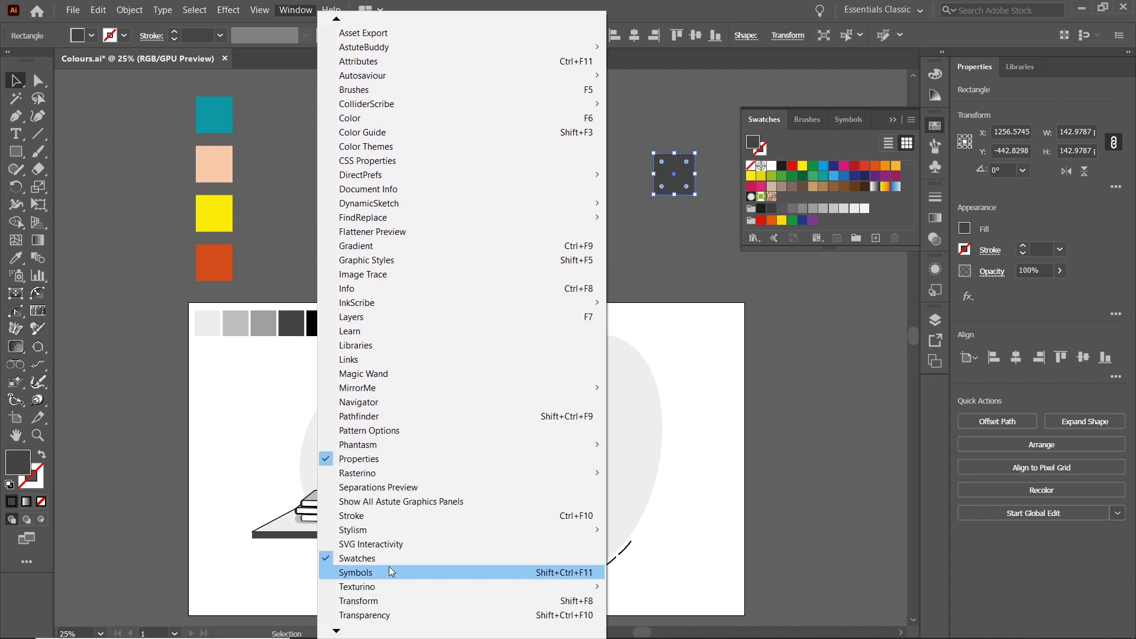
pyautogui.click(393, 556)
pyautogui.click(912, 119)
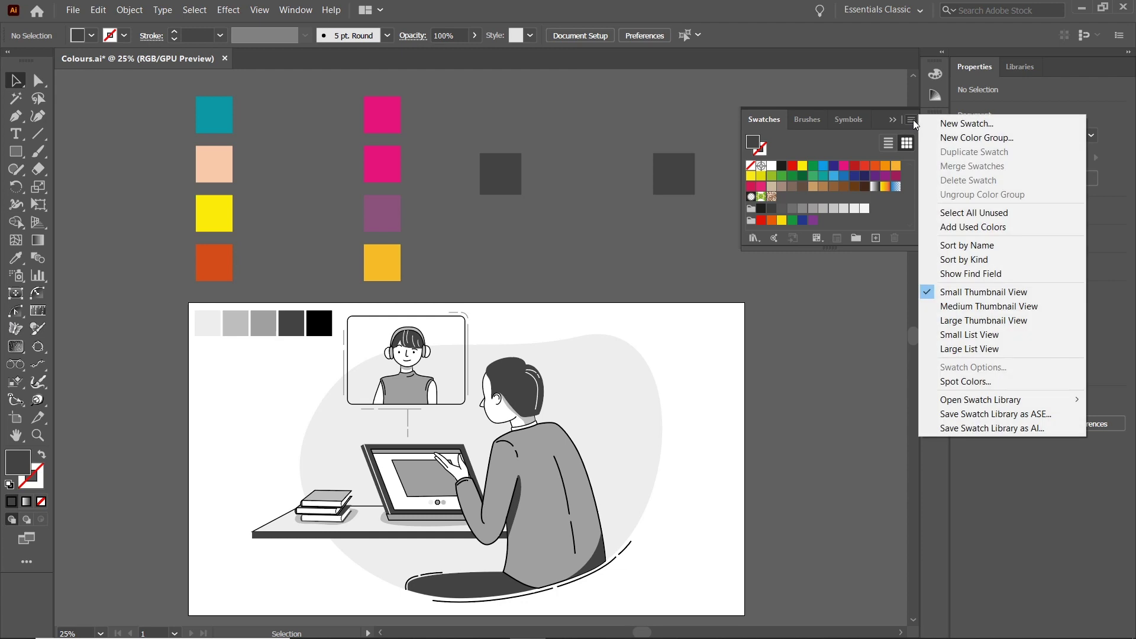
pyautogui.moveTo(1055, 405)
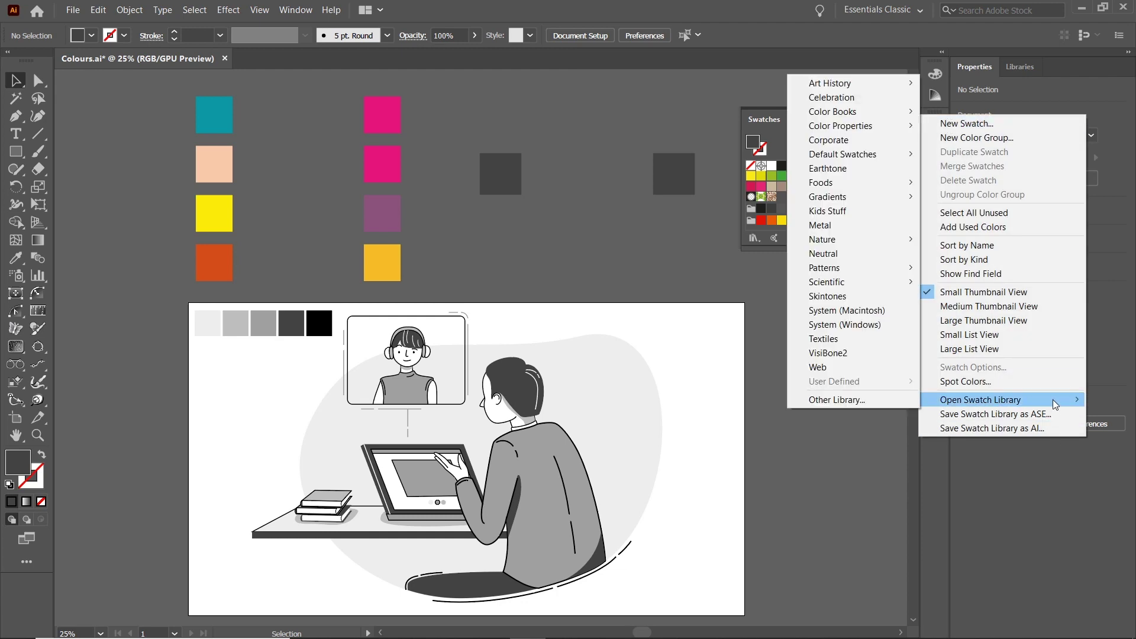
pyautogui.click(854, 353)
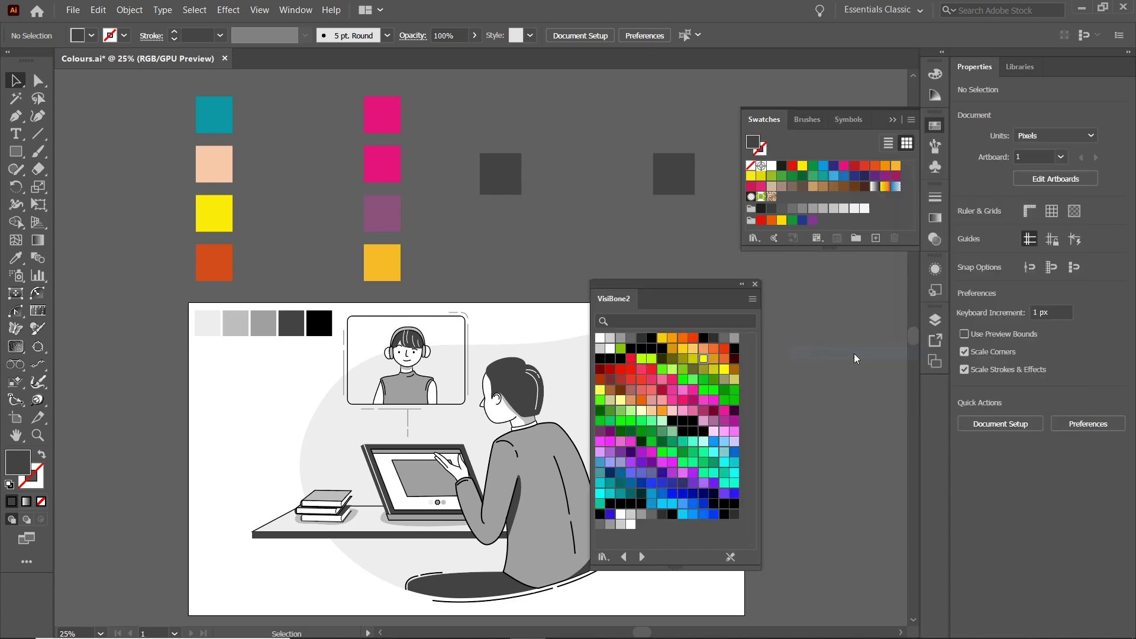
# Step: Fill the left grey square pink and the right grey square yellow (FFFF00)
pyautogui.click(500, 170)
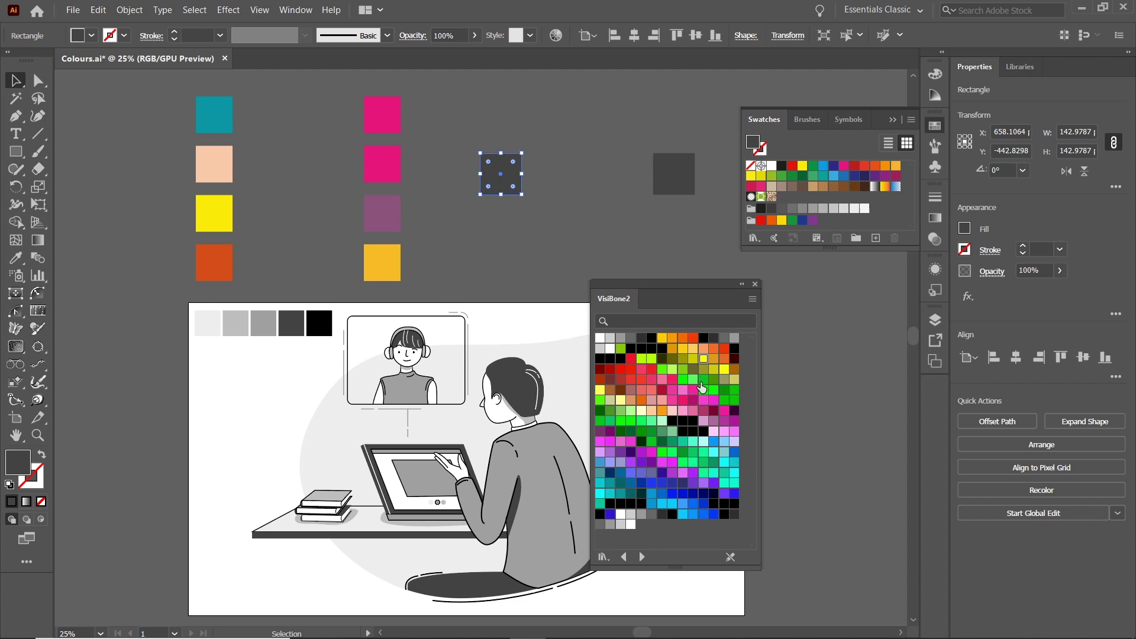
pyautogui.click(694, 391)
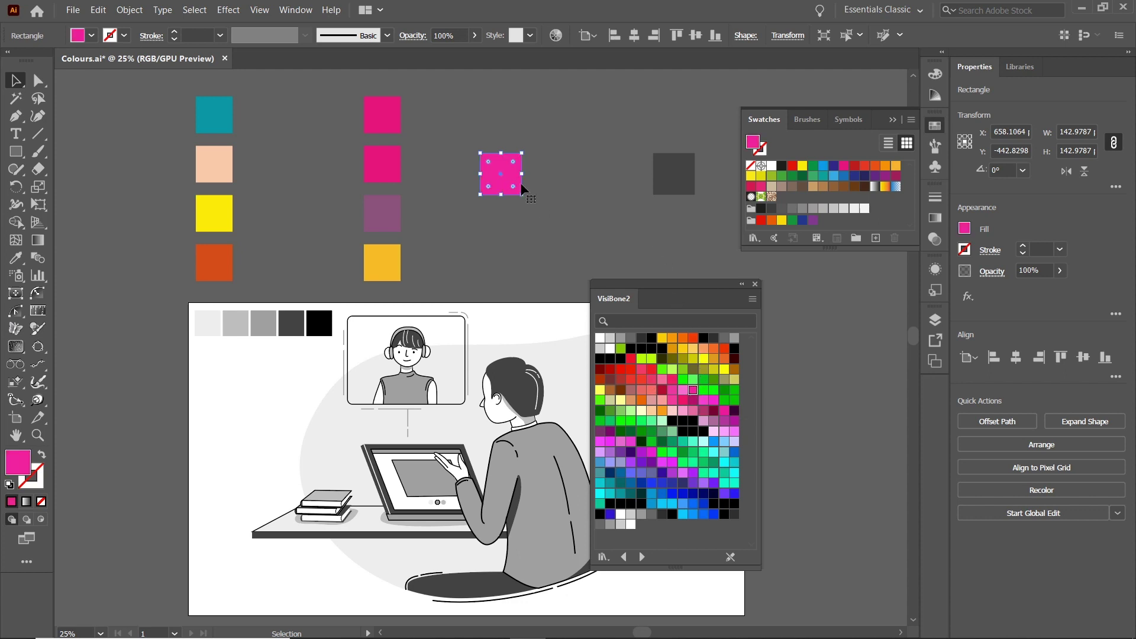
pyautogui.click(676, 173)
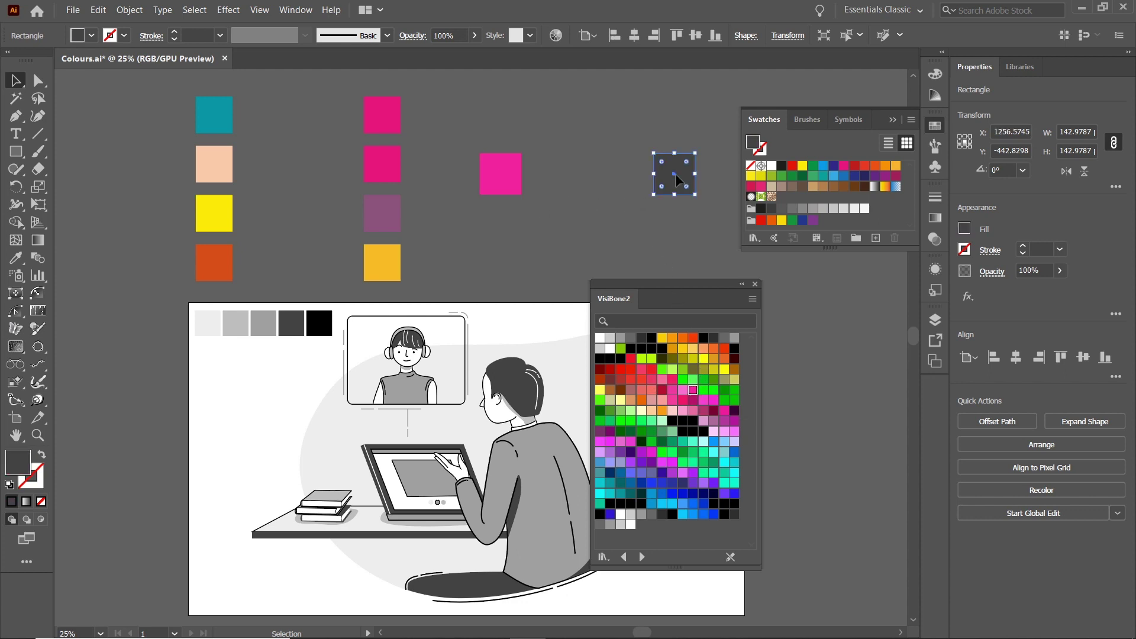
pyautogui.click(704, 360)
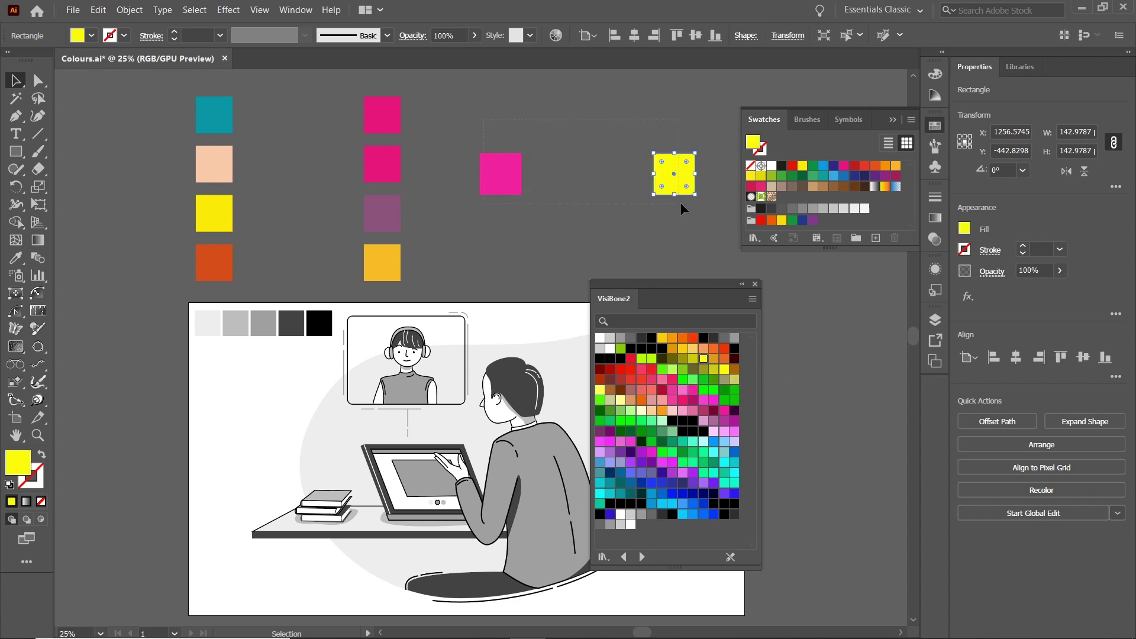
# Step: Select both squares and set Blend Options to Specified Steps with 3 steps
pyautogui.hotkey('ctrl', 'a')
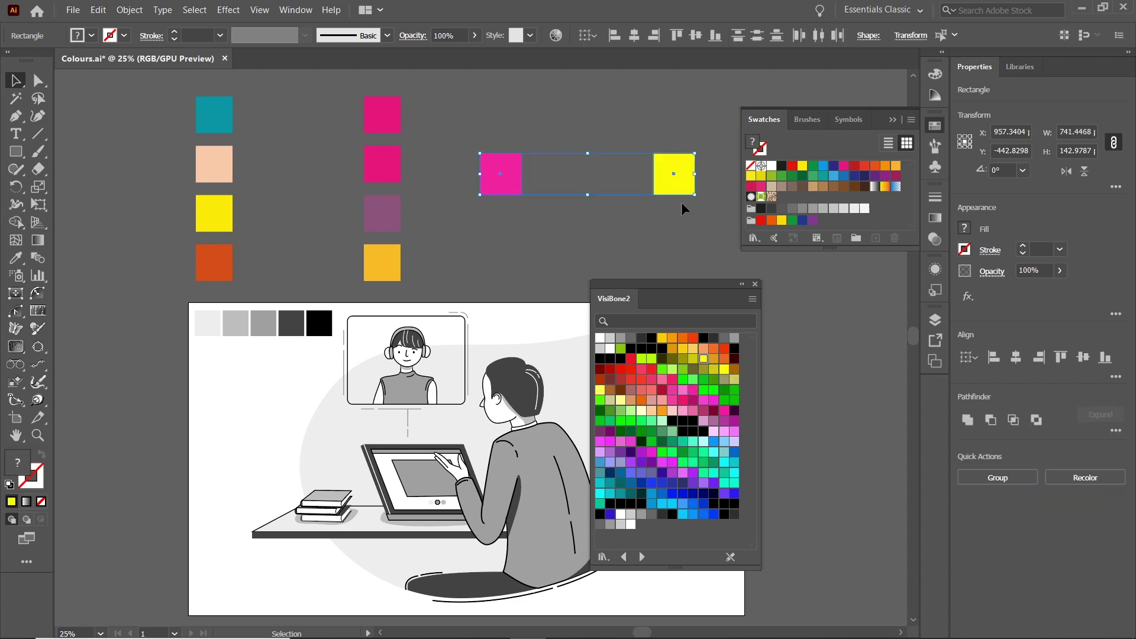
pyautogui.click(126, 11)
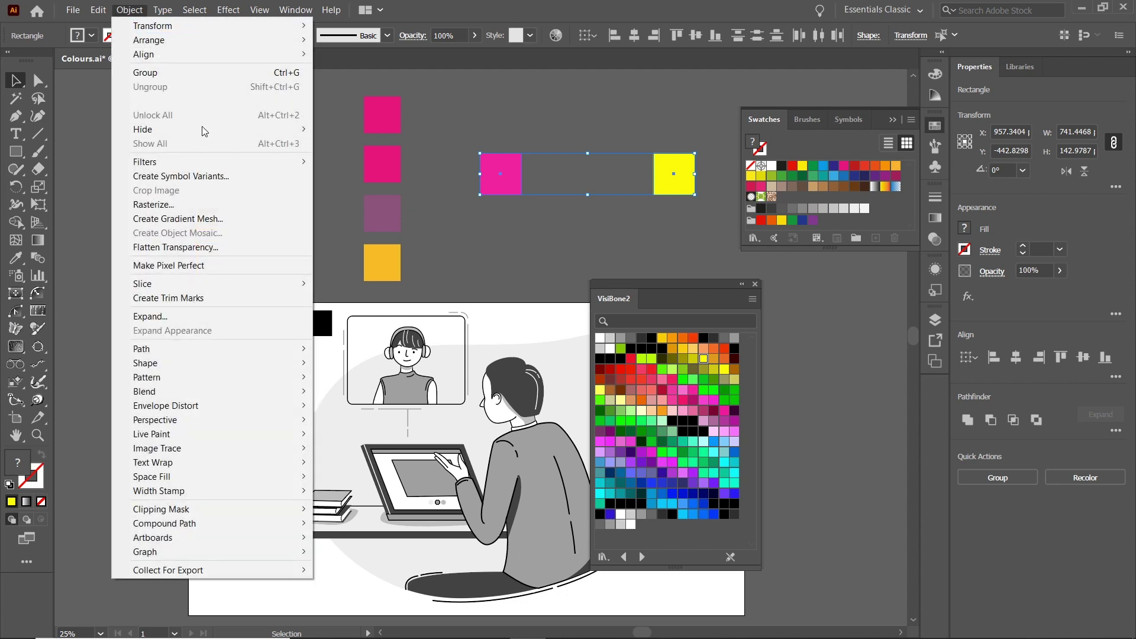
pyautogui.moveTo(218, 392)
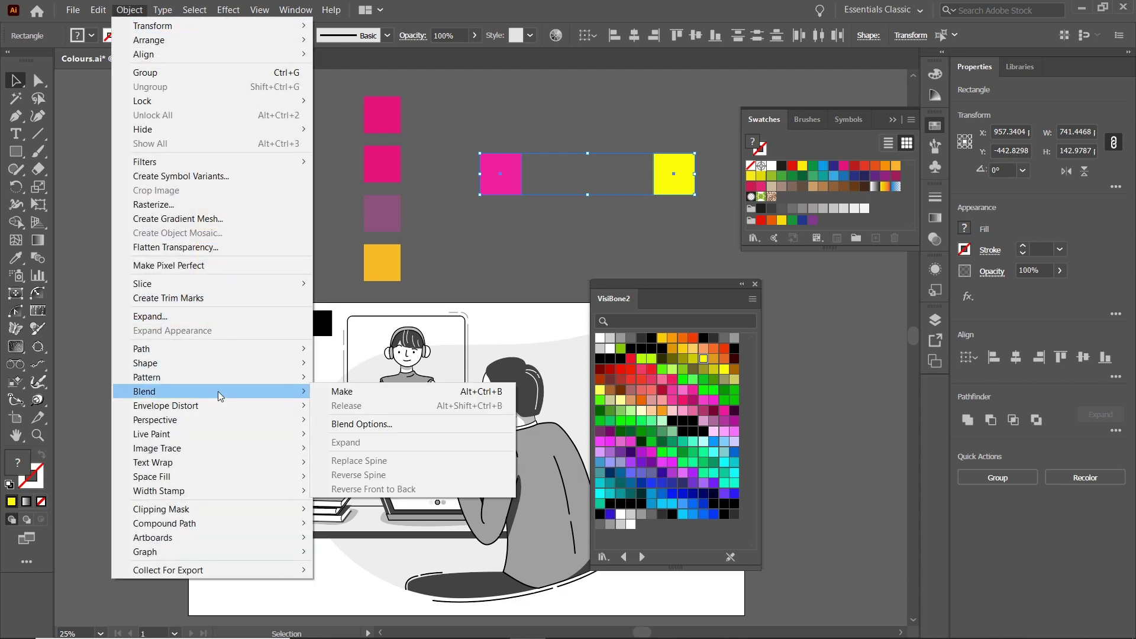
pyautogui.click(397, 424)
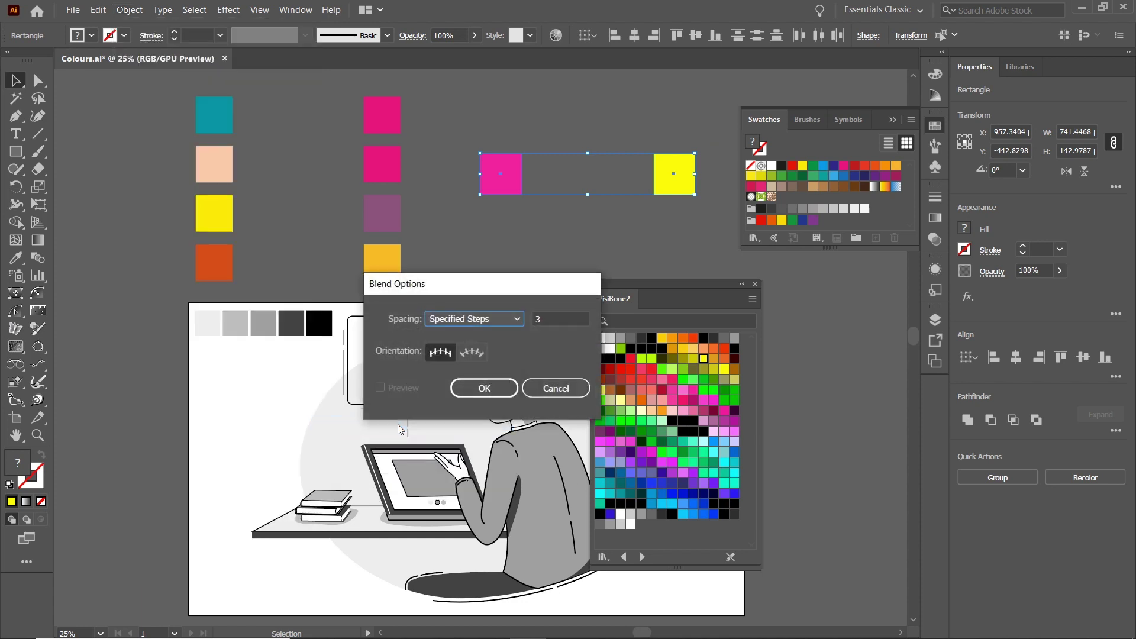
pyautogui.click(478, 319)
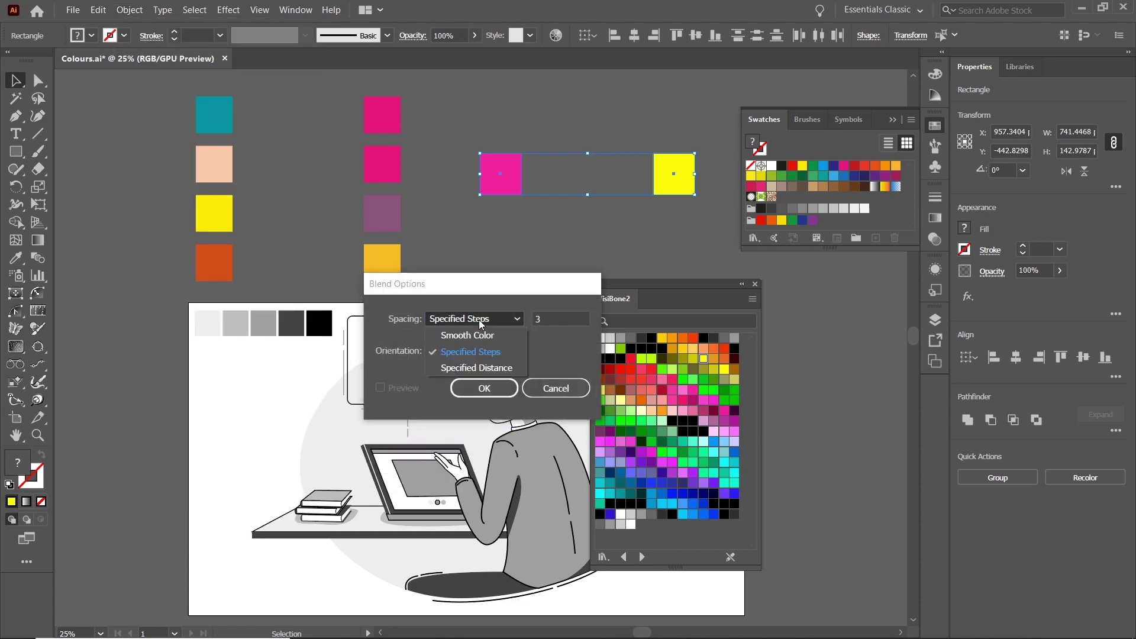
pyautogui.click(478, 352)
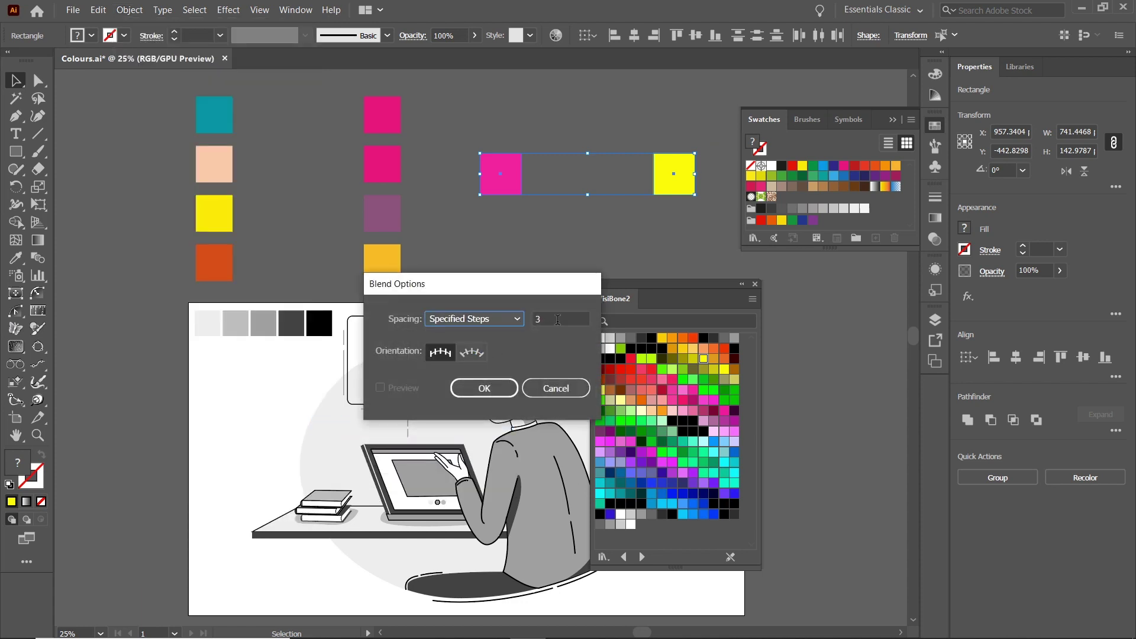
pyautogui.click(498, 390)
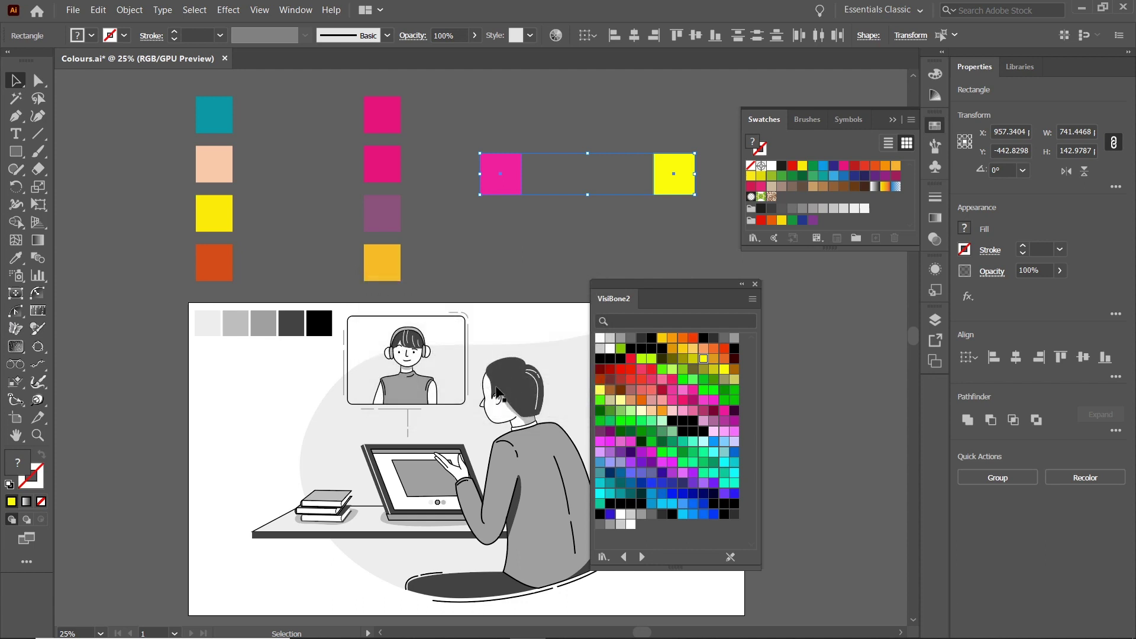
# Step: Make the blend between the pink and yellow squares via Object > Blend > Make
pyautogui.click(129, 10)
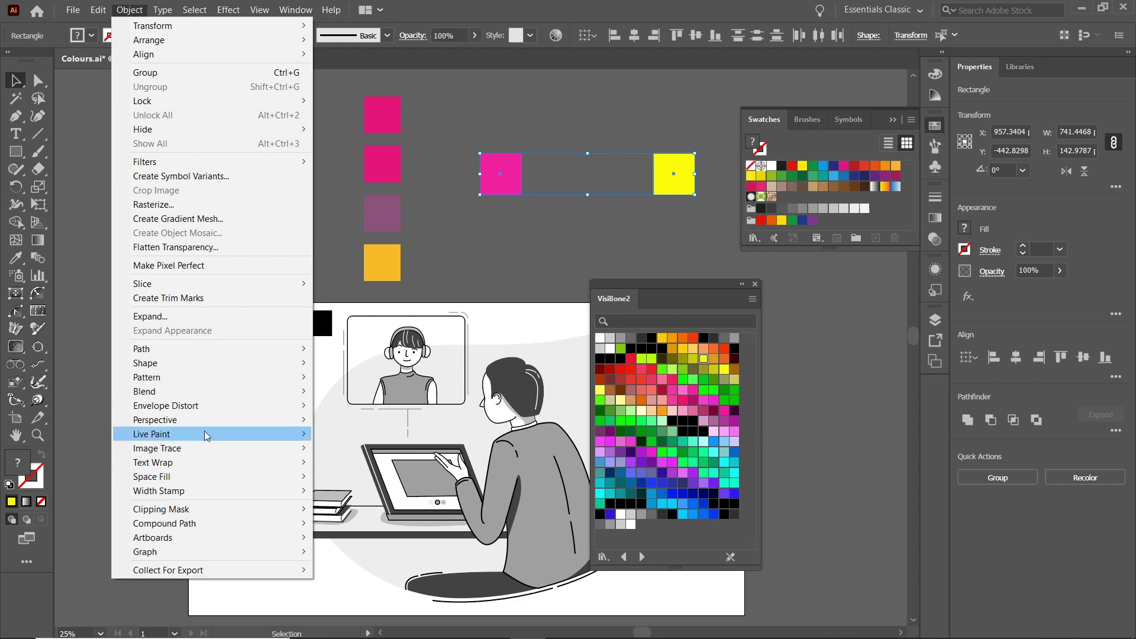
pyautogui.moveTo(236, 393)
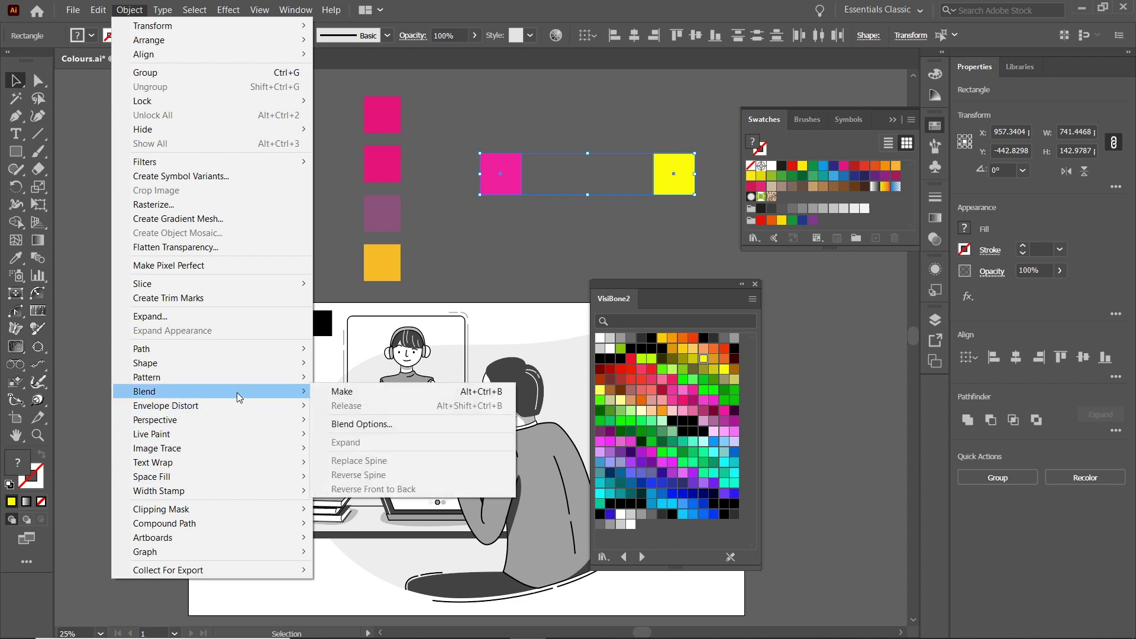
pyautogui.click(432, 392)
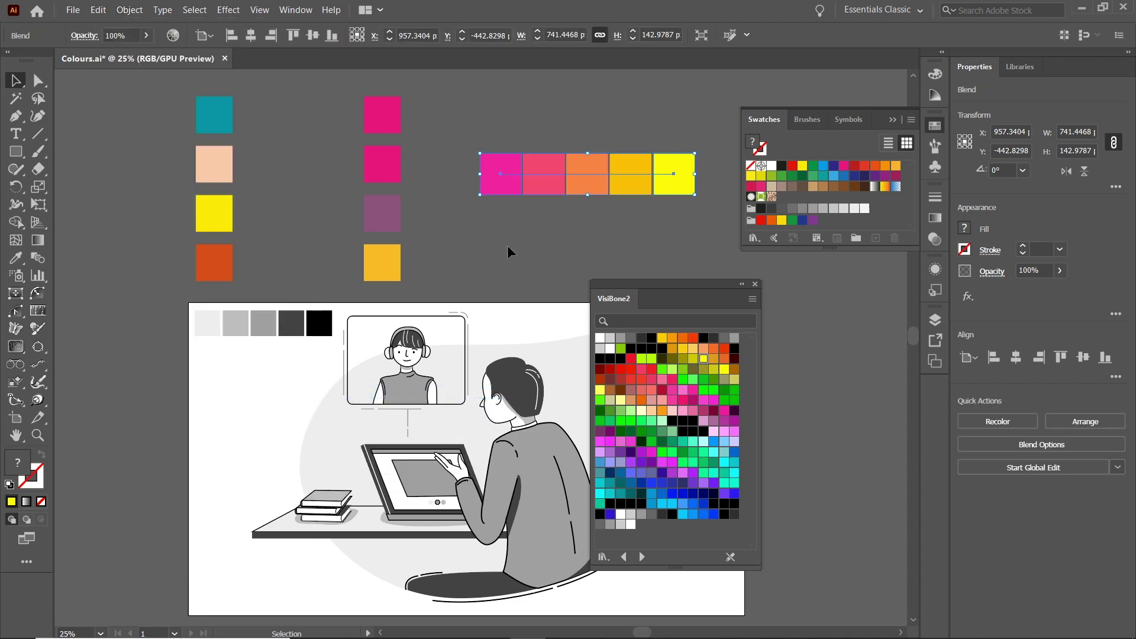
# Step: Blend rows 1–4 with Ctrl+Alt+B (teal–pink, peach–pink, yellow–purple, orange-red–yellow), then select all
pyautogui.click(576, 127)
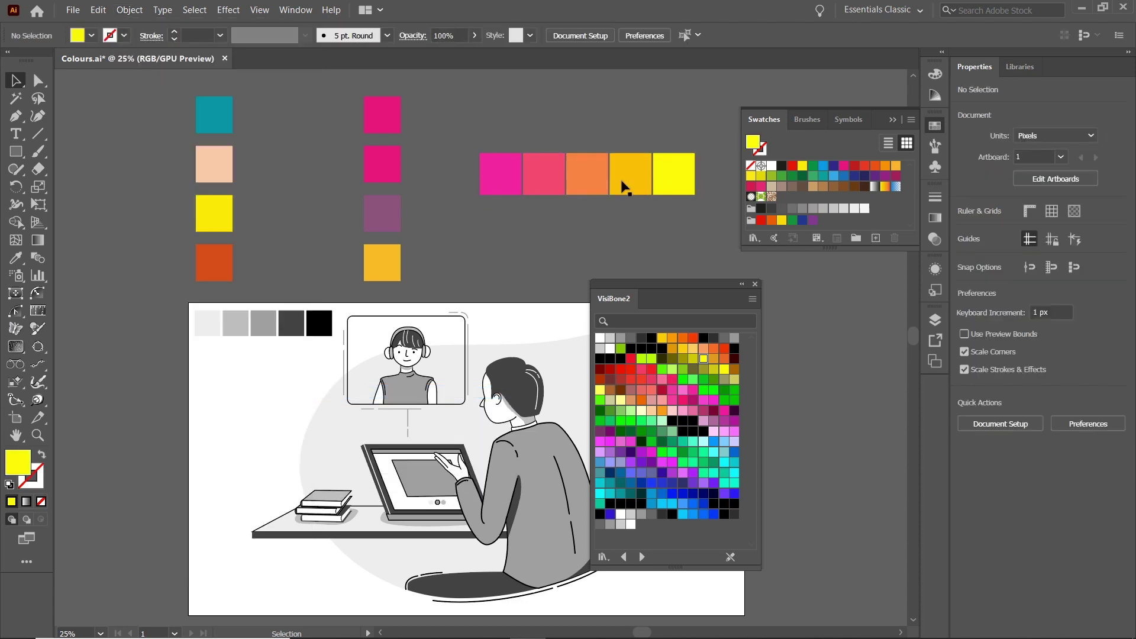
pyautogui.moveTo(198, 114); pyautogui.dragTo(196, 114)
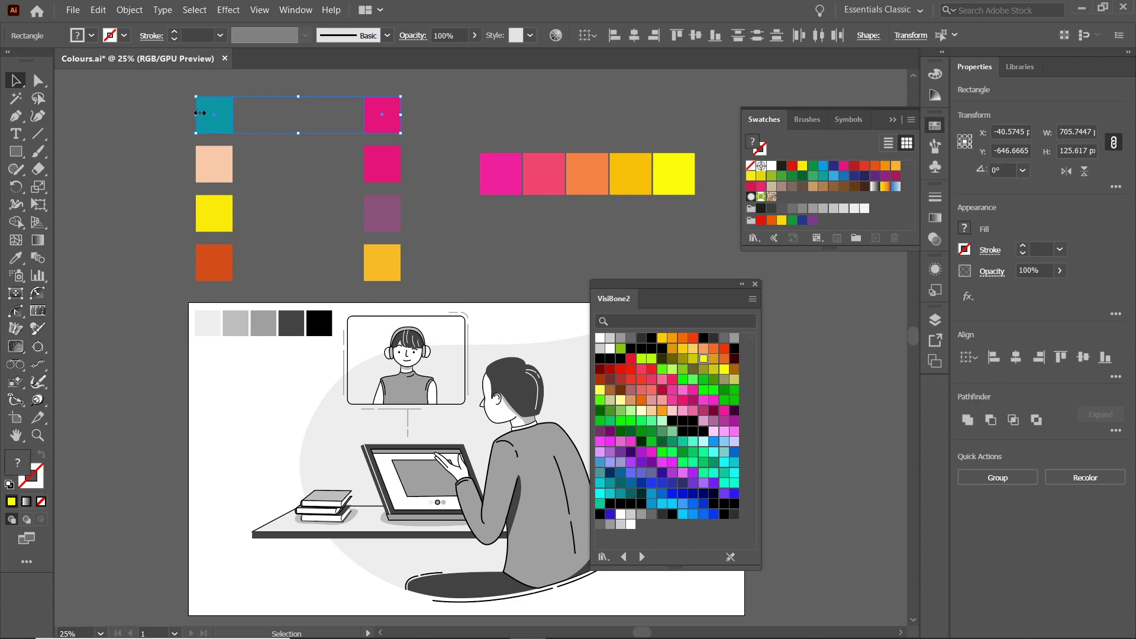
pyautogui.hotkey('ctrl', 'alt', 'b')
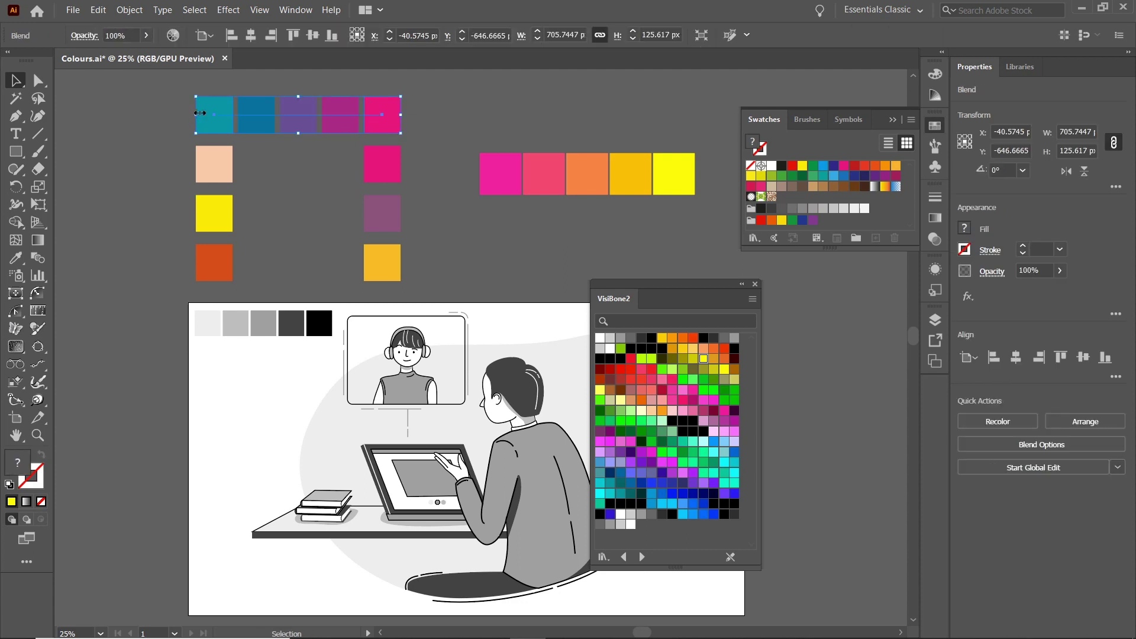
pyautogui.moveTo(389, 165); pyautogui.dragTo(389, 165)
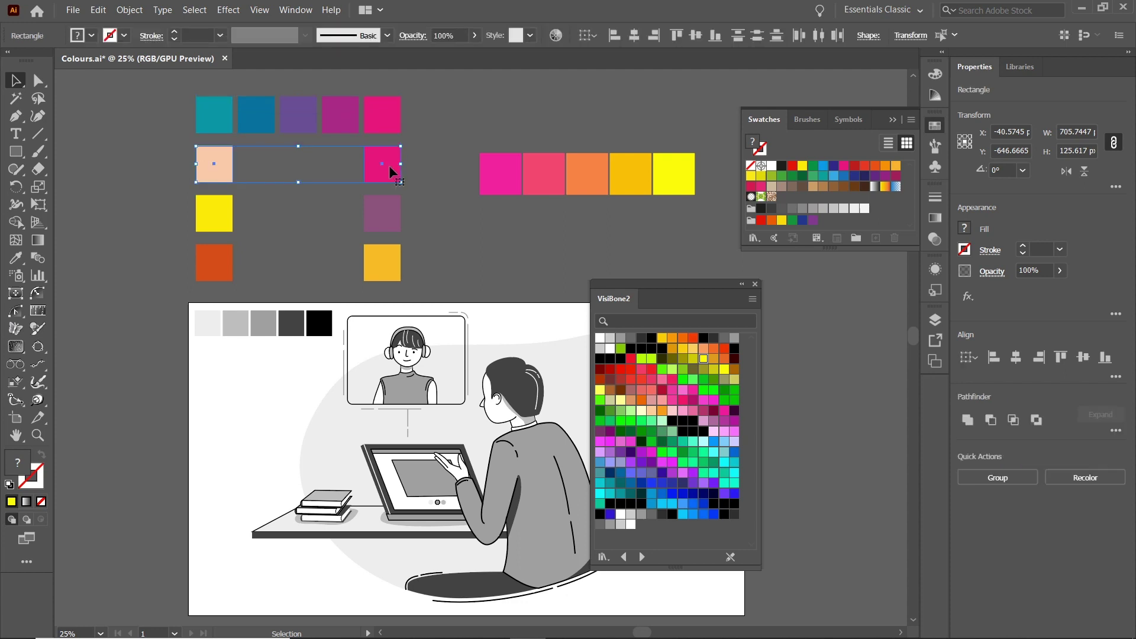
pyautogui.hotkey('ctrl', 'alt', 'b')
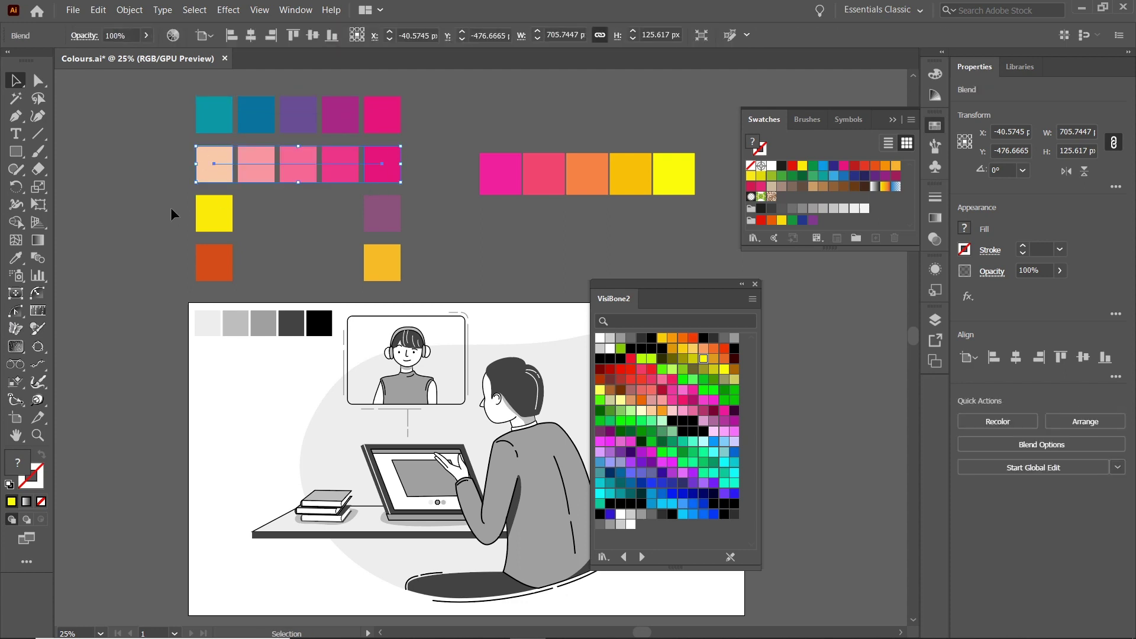
pyautogui.moveTo(413, 223); pyautogui.dragTo(418, 219)
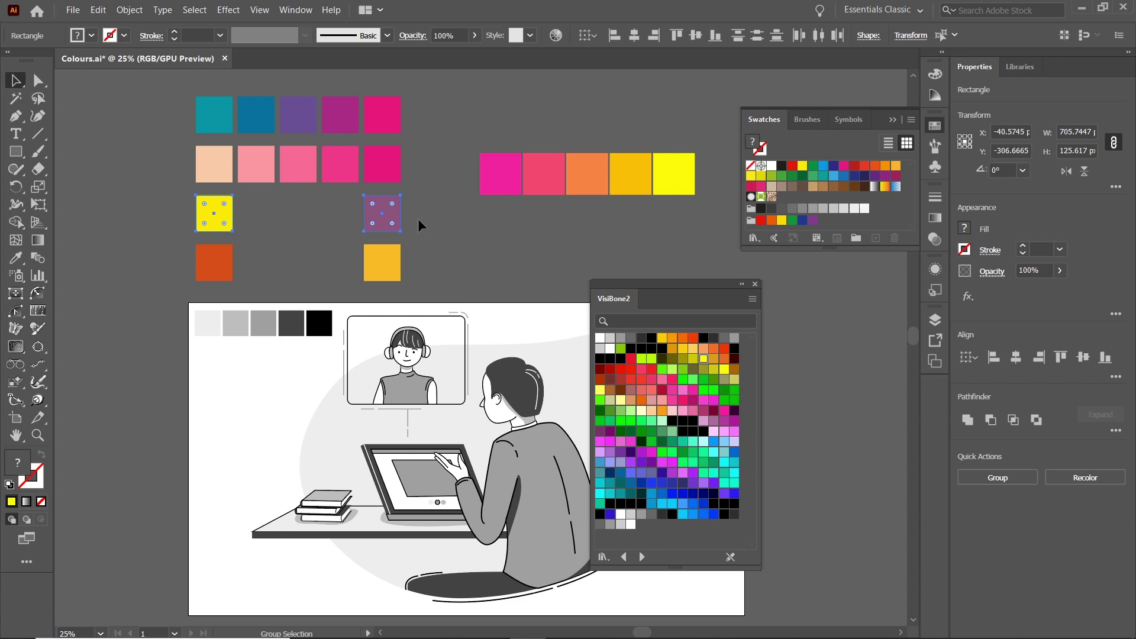
pyautogui.hotkey('ctrl', 'alt', 'b')
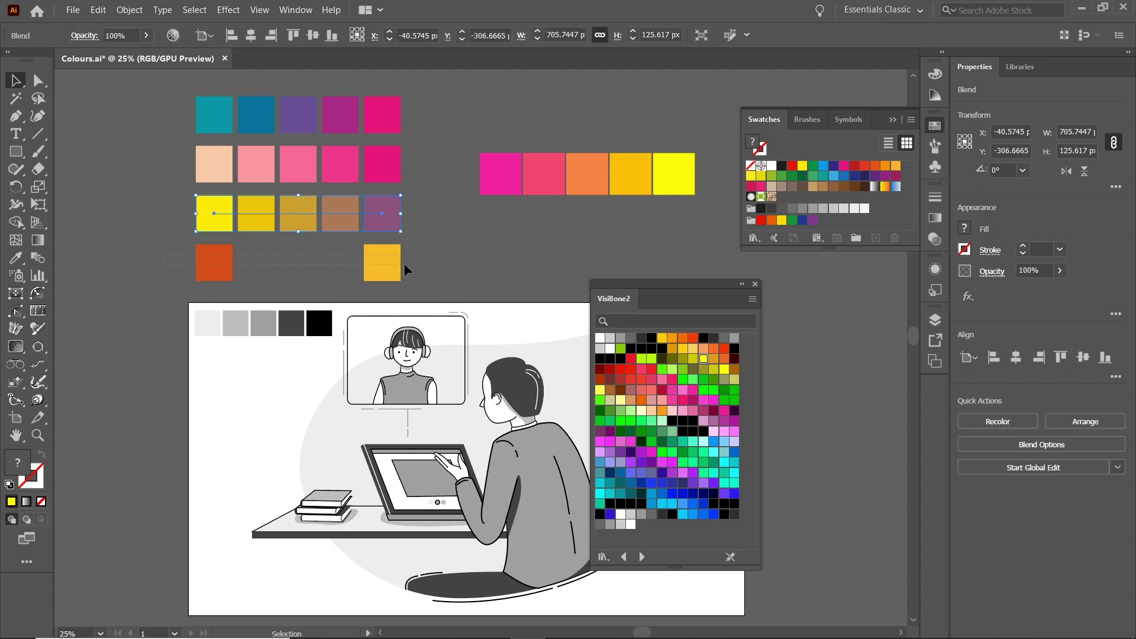
pyautogui.moveTo(404, 270); pyautogui.dragTo(404, 270)
pyautogui.hotkey('ctrl', 'alt', 'b')
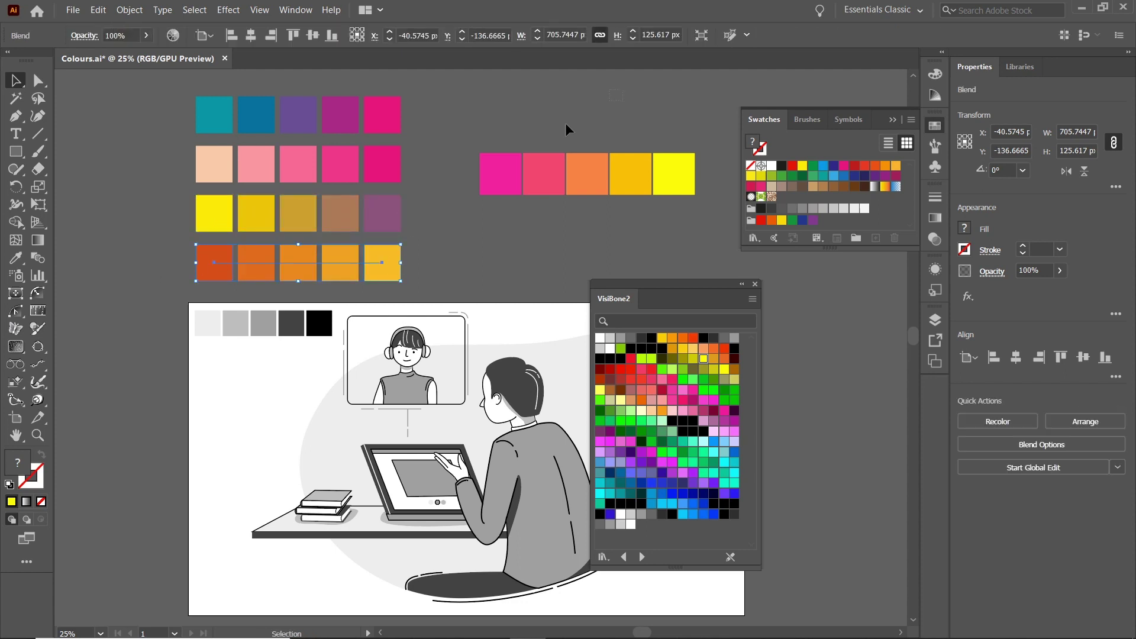
pyautogui.hotkey('ctrl', 'a')
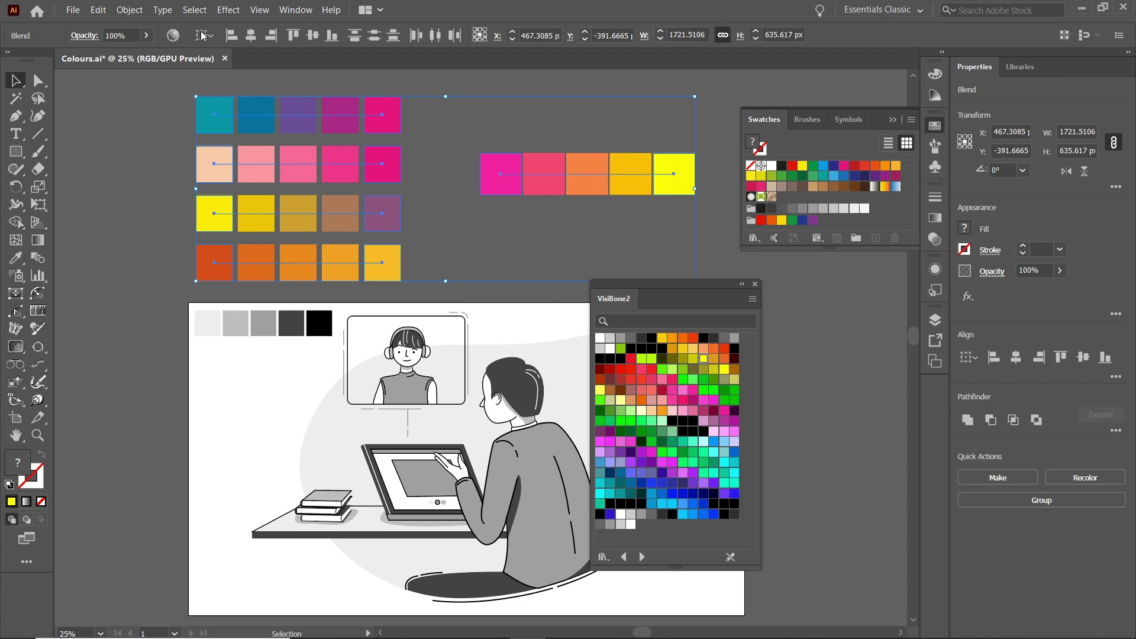
# Step: Expand all the blends into shapes and ungroup them into separate squares
pyautogui.click(129, 10)
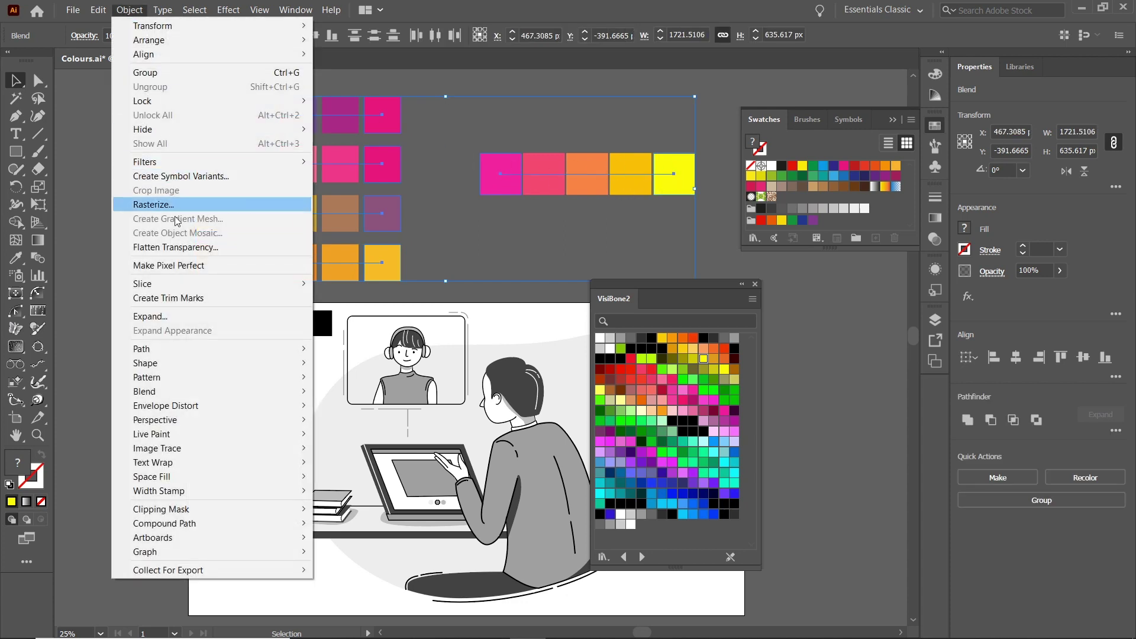
pyautogui.click(189, 318)
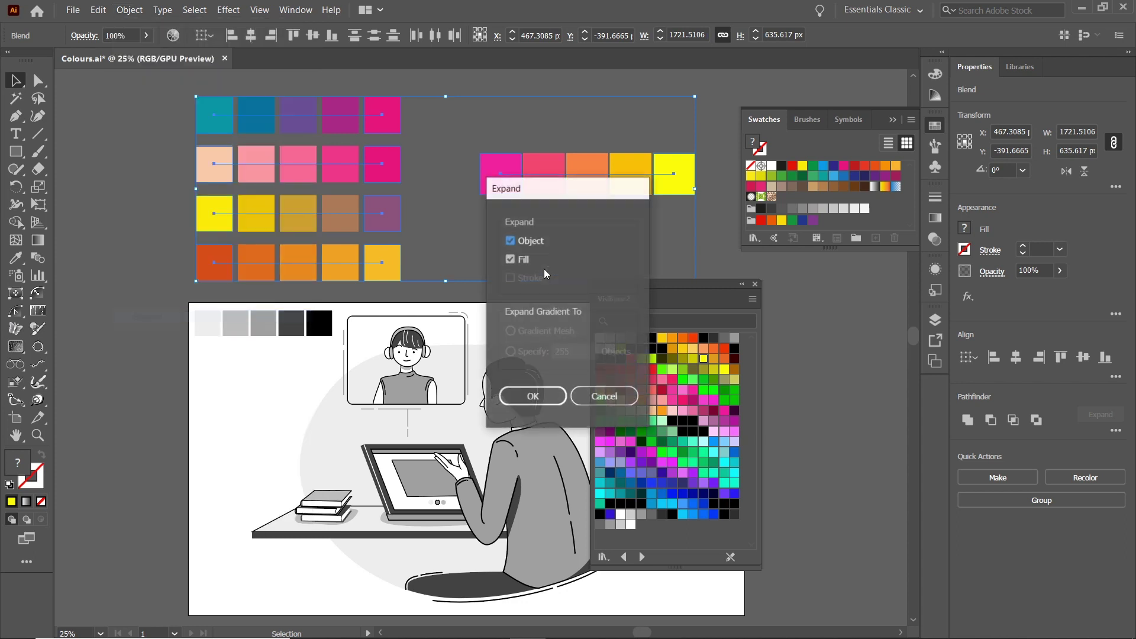
pyautogui.click(545, 401)
pyautogui.rightClick(627, 172)
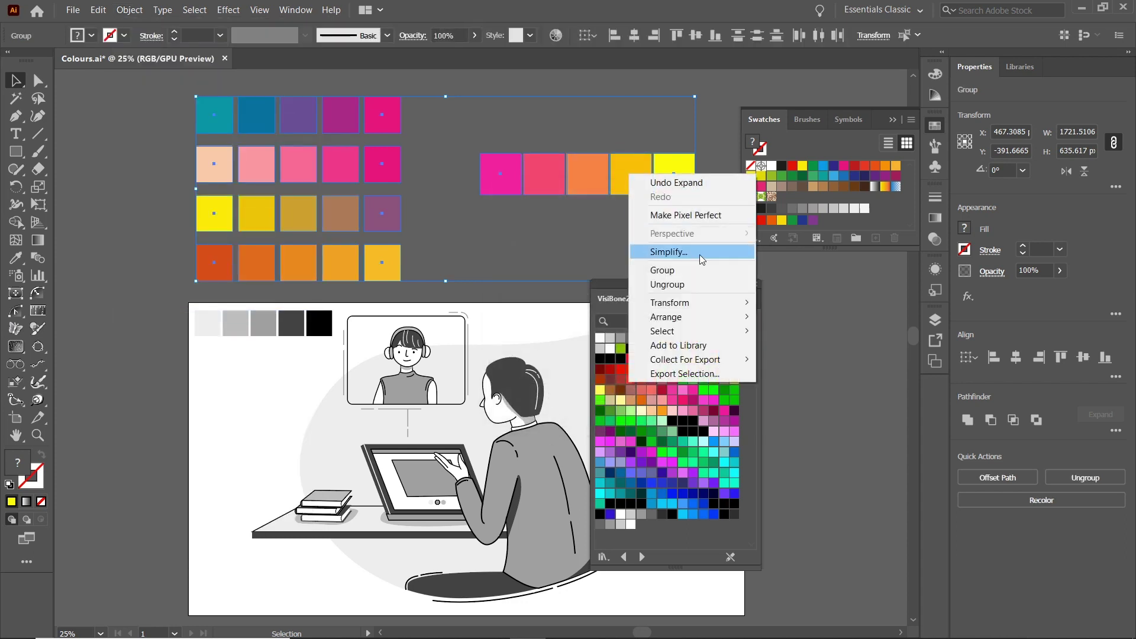
pyautogui.click(691, 289)
# Step: Test-drag single squares out of the grid, undoing each, then move the VisiBone2 library aside
pyautogui.click(652, 246)
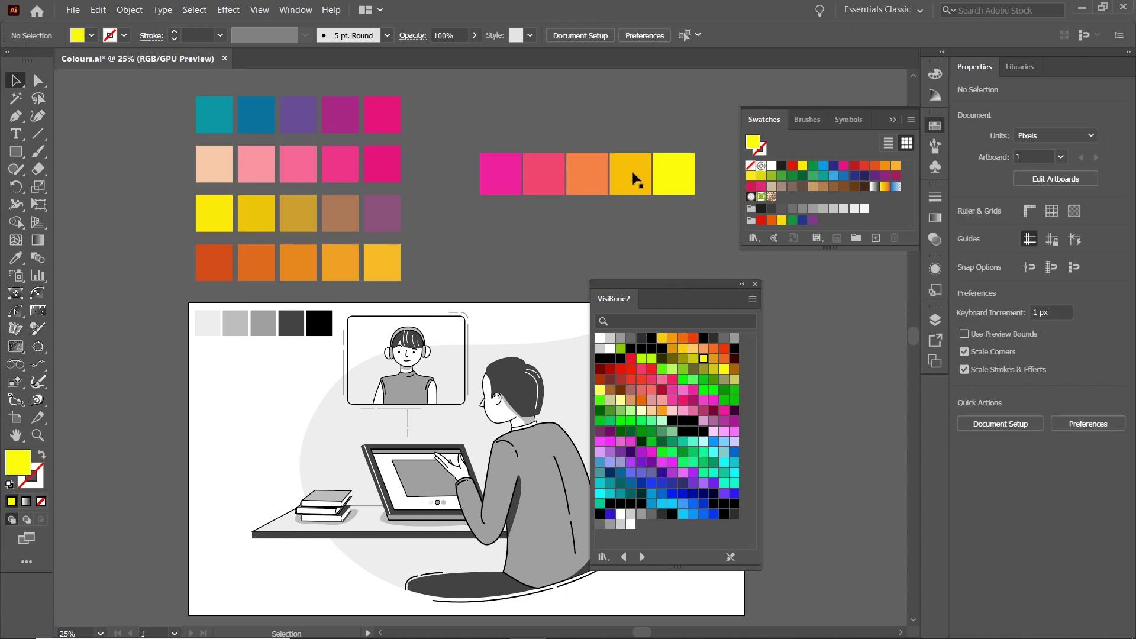
pyautogui.moveTo(642, 172); pyautogui.dragTo(572, 253)
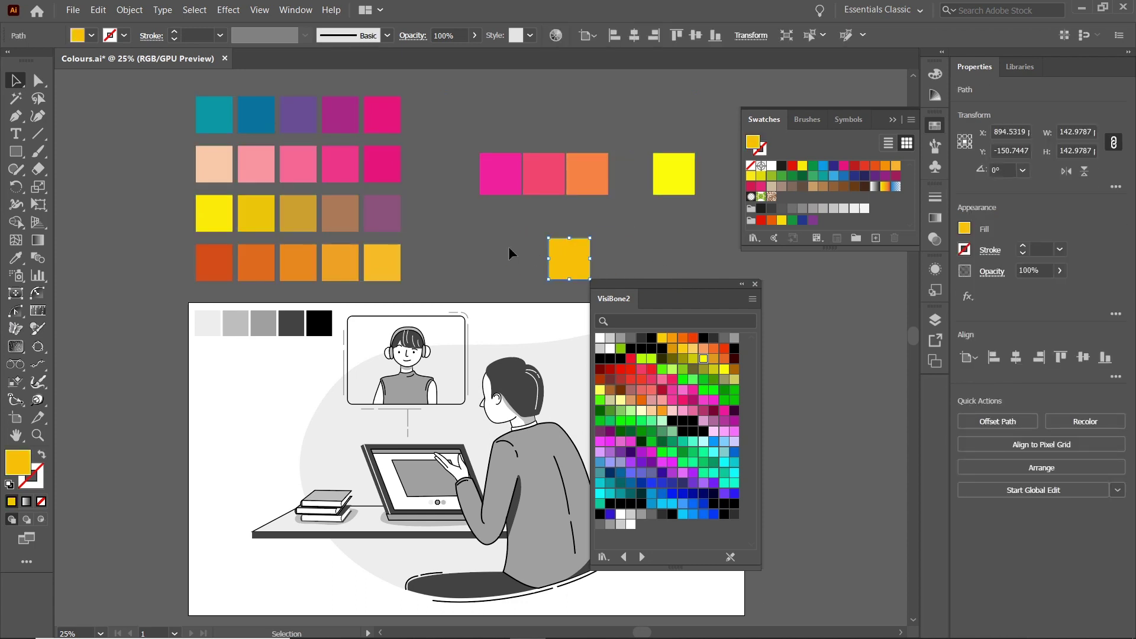
pyautogui.hotkey('ctrl', 'z')
pyautogui.moveTo(249, 164); pyautogui.dragTo(480, 217)
pyautogui.hotkey('ctrl', 'z')
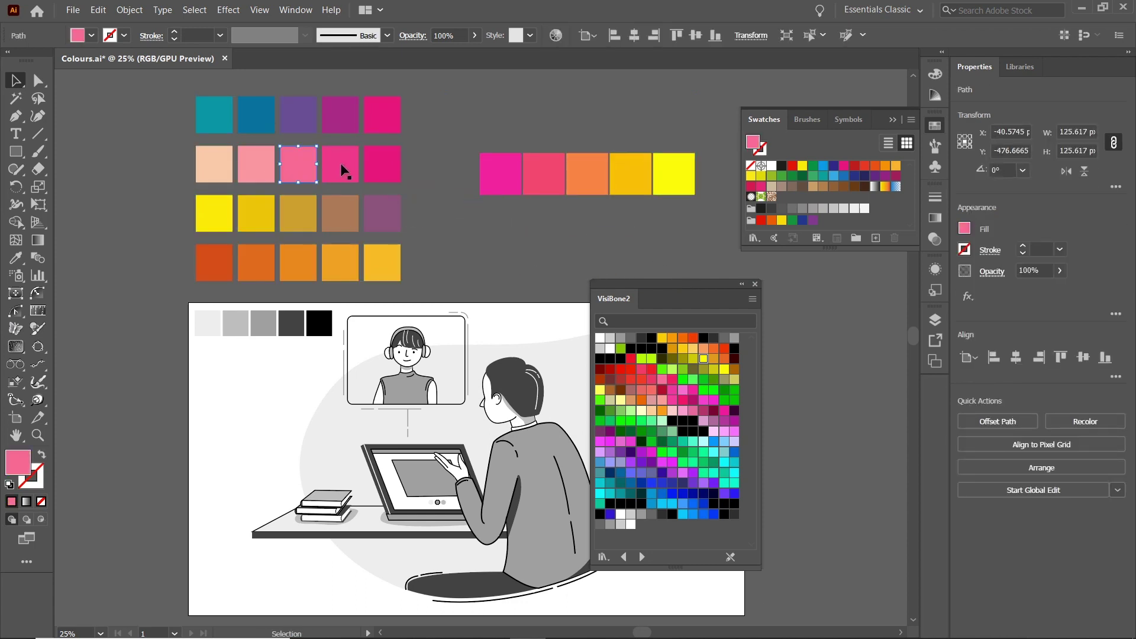
pyautogui.moveTo(343, 167); pyautogui.dragTo(511, 247)
pyautogui.hotkey('ctrl', 'z')
pyautogui.click(463, 239)
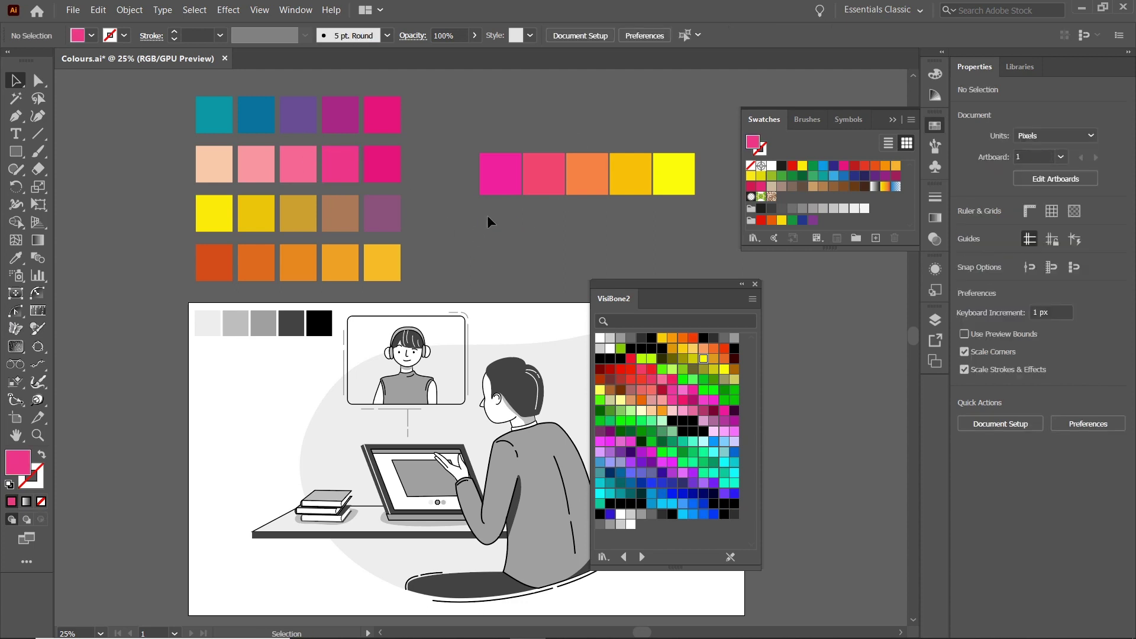
pyautogui.moveTo(642, 285); pyautogui.dragTo(793, 262)
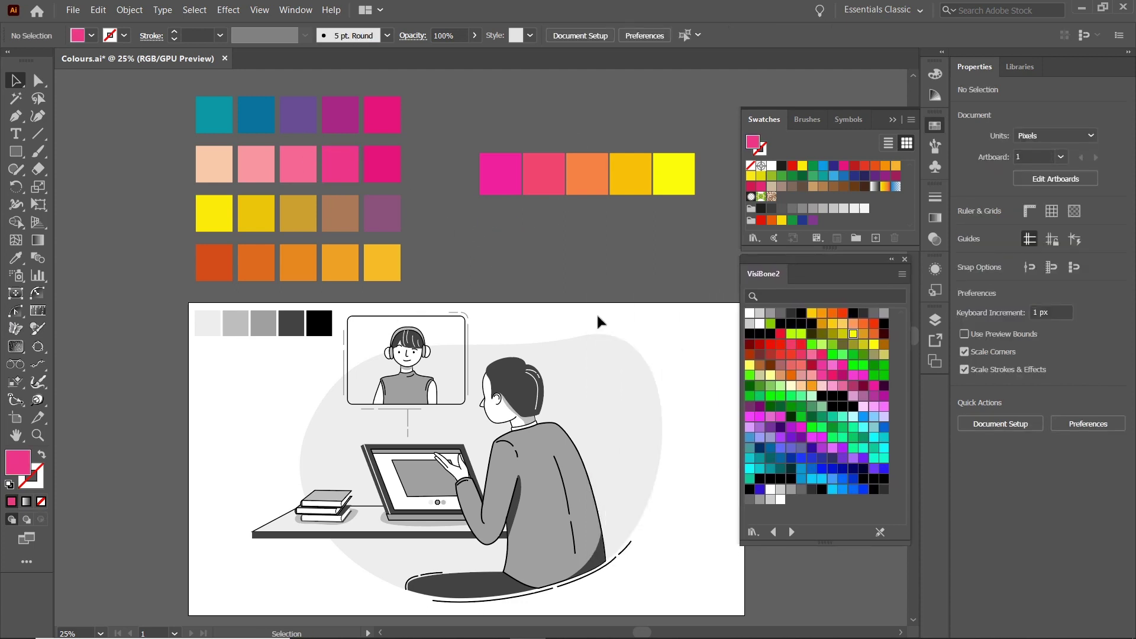
# Step: Select all black-filled objects with Same Fill Color and eyedropper the top row's dark blue
pyautogui.click(308, 332)
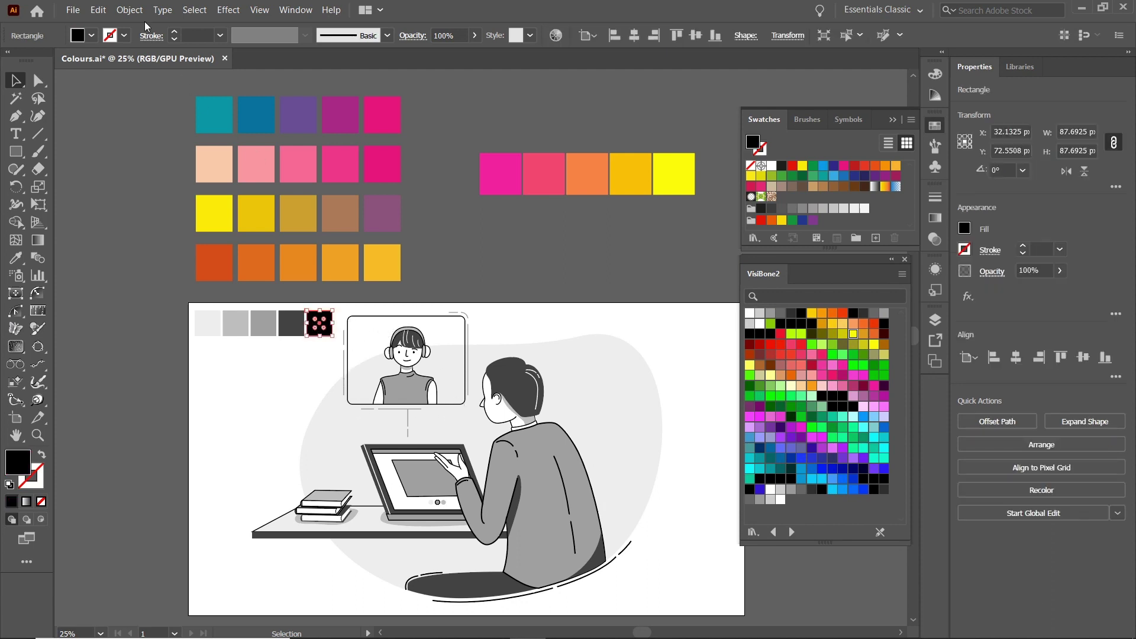
pyautogui.click(195, 10)
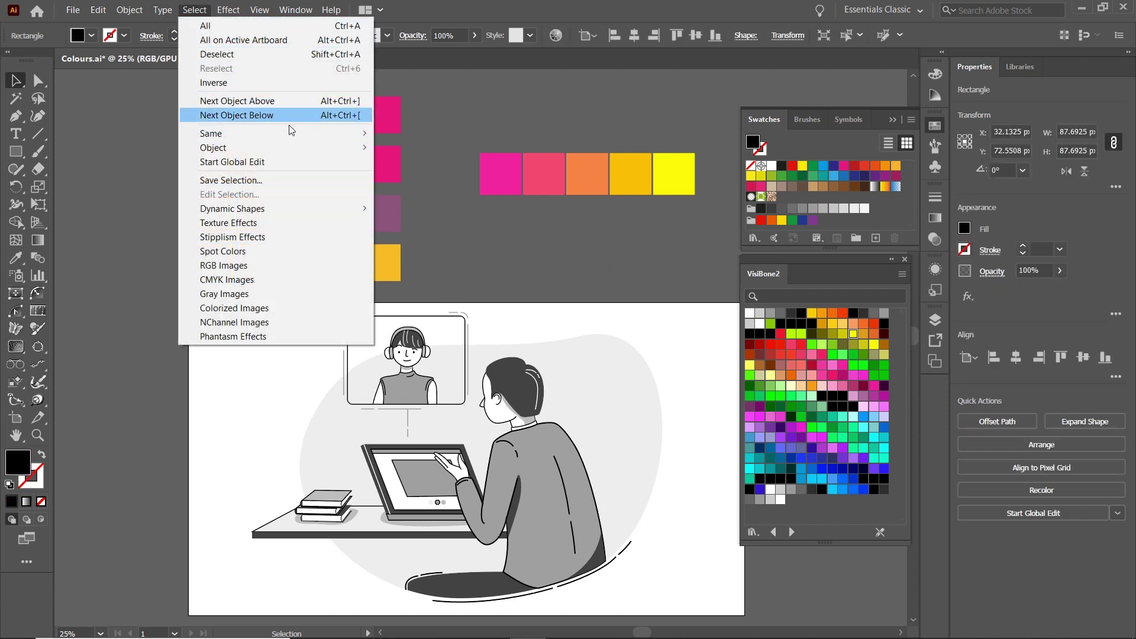
pyautogui.moveTo(286, 137)
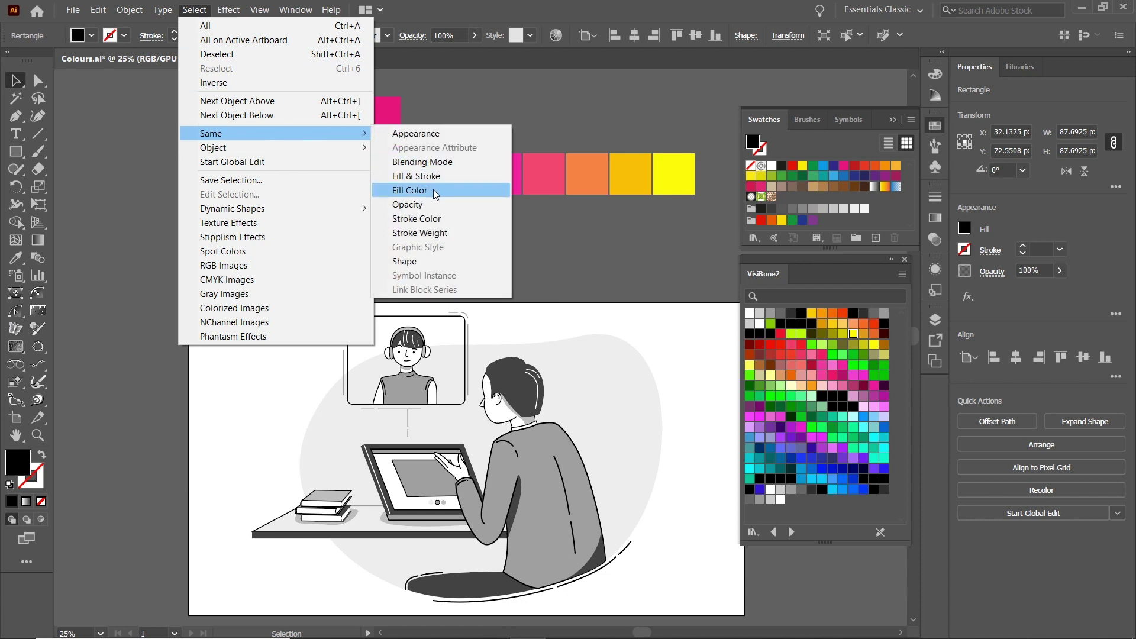
pyautogui.click(435, 193)
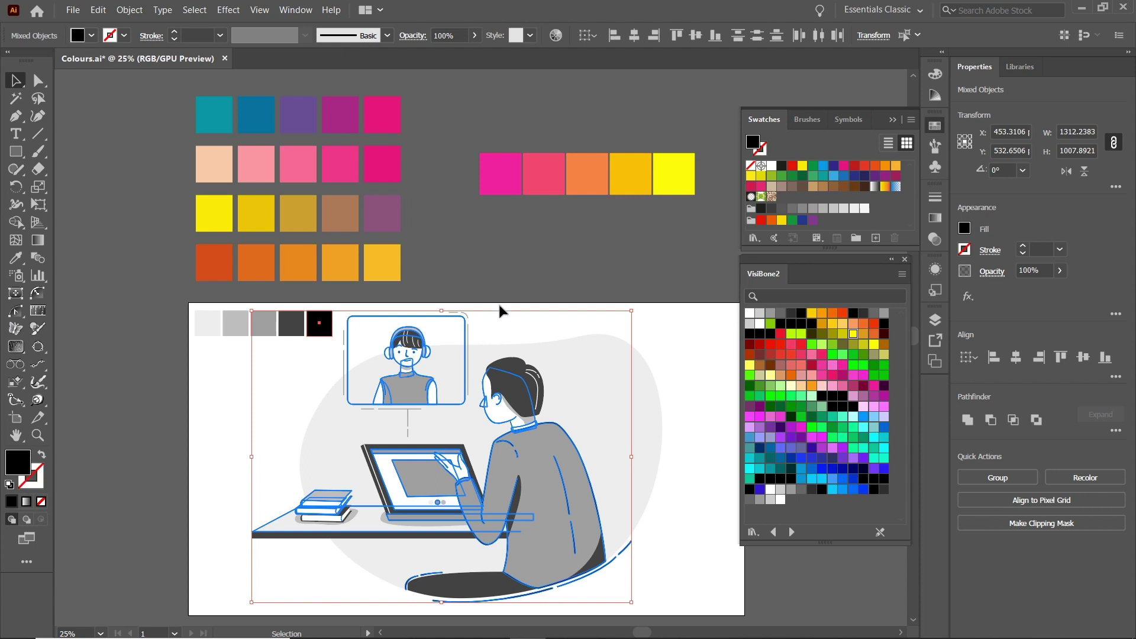
pyautogui.click(16, 260)
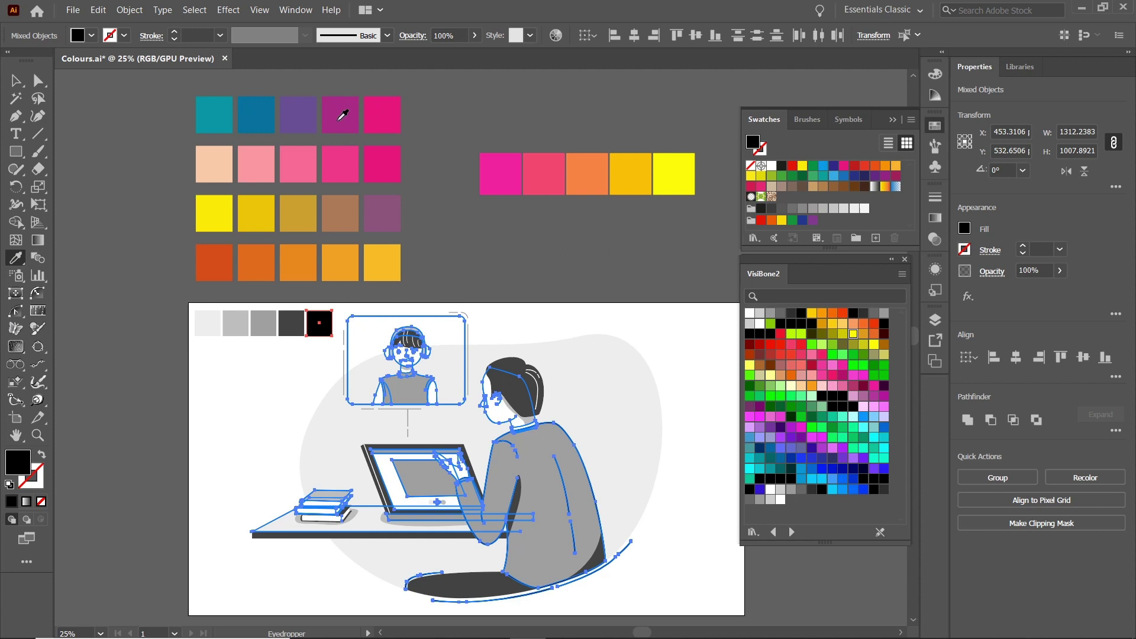
pyautogui.click(267, 112)
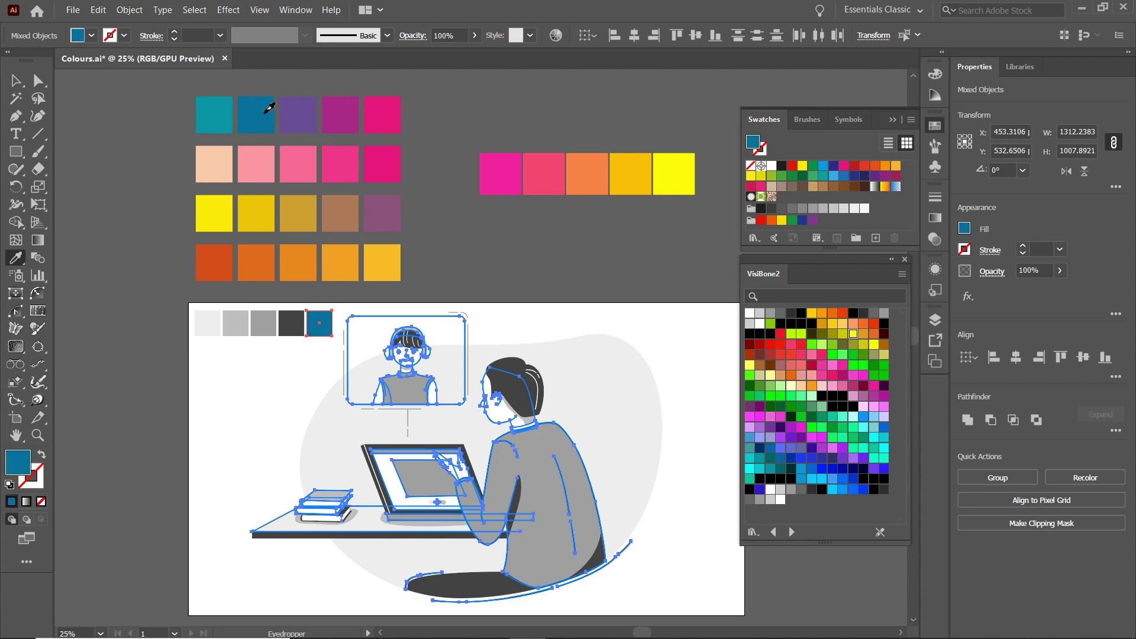
# Step: Select every dark-grey-filled object and eyedropper teal onto it, briefly trying purple
pyautogui.click(16, 79)
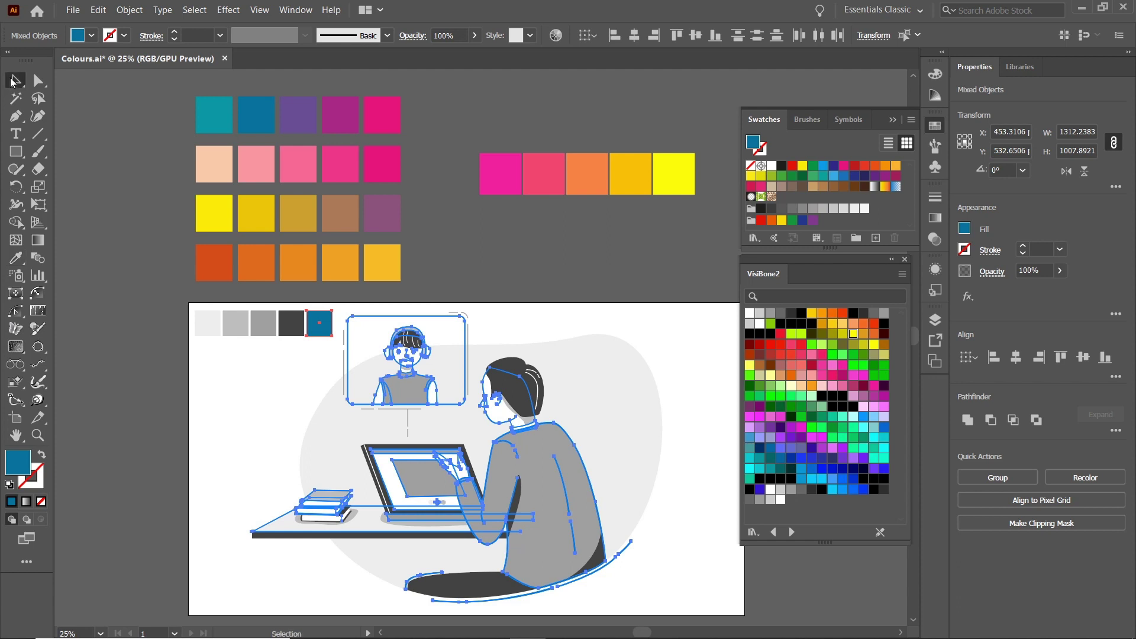
pyautogui.click(290, 325)
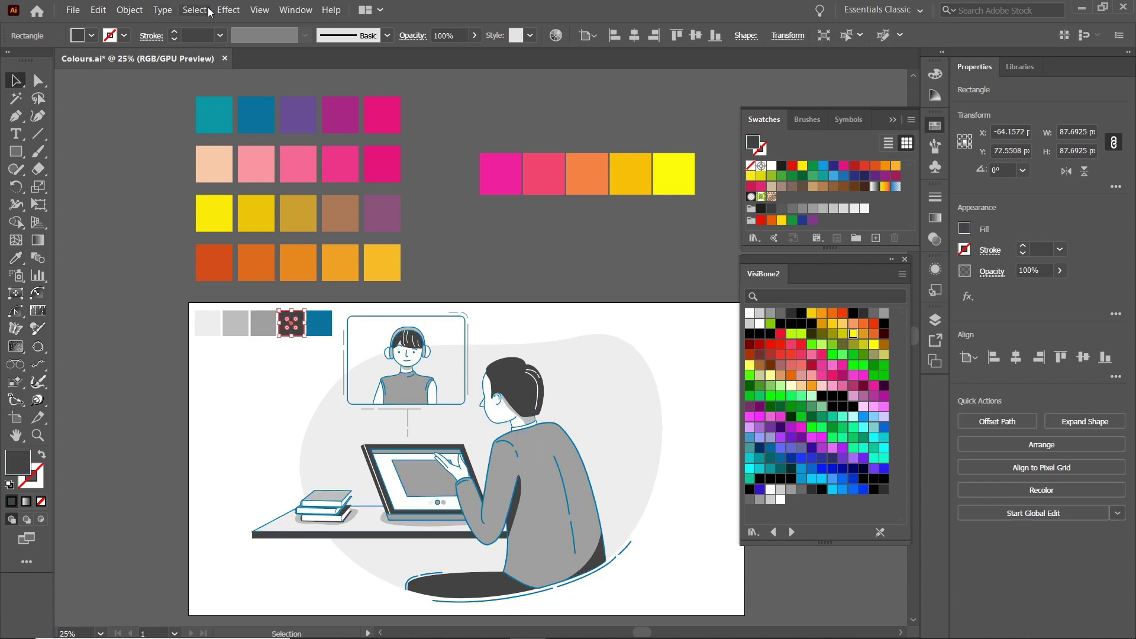
pyautogui.click(194, 10)
pyautogui.moveTo(283, 138)
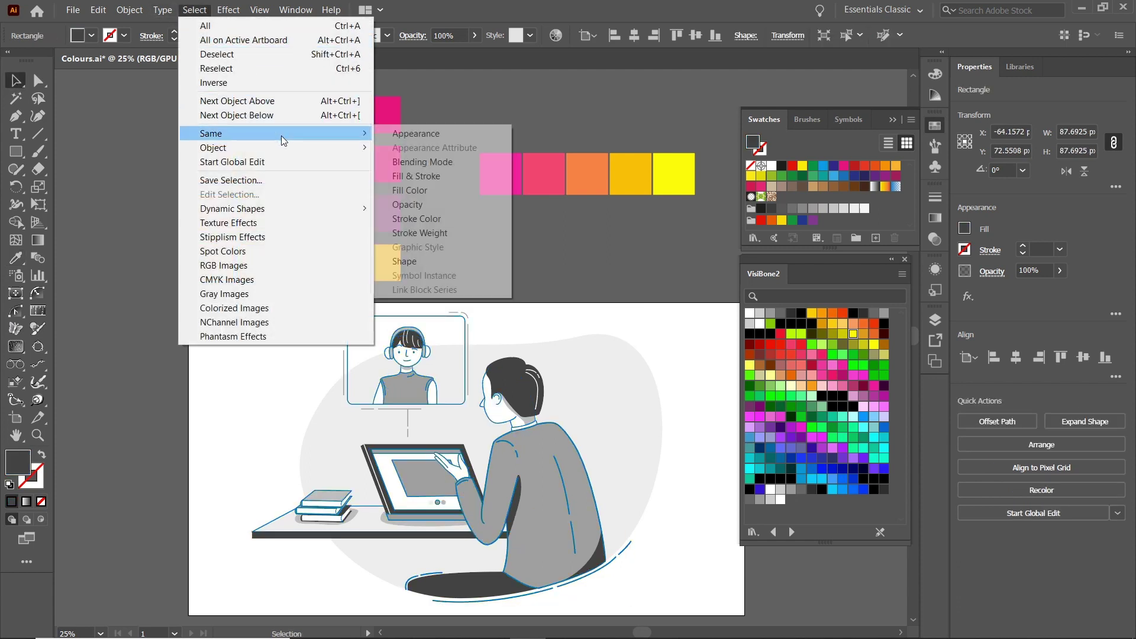
pyautogui.click(422, 190)
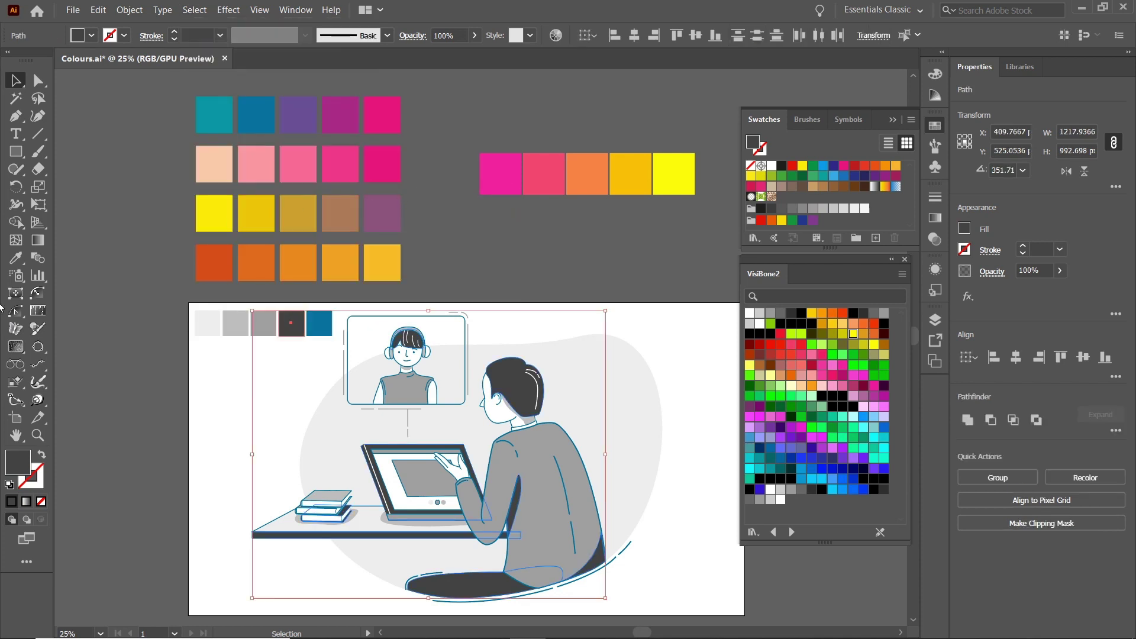
pyautogui.click(15, 257)
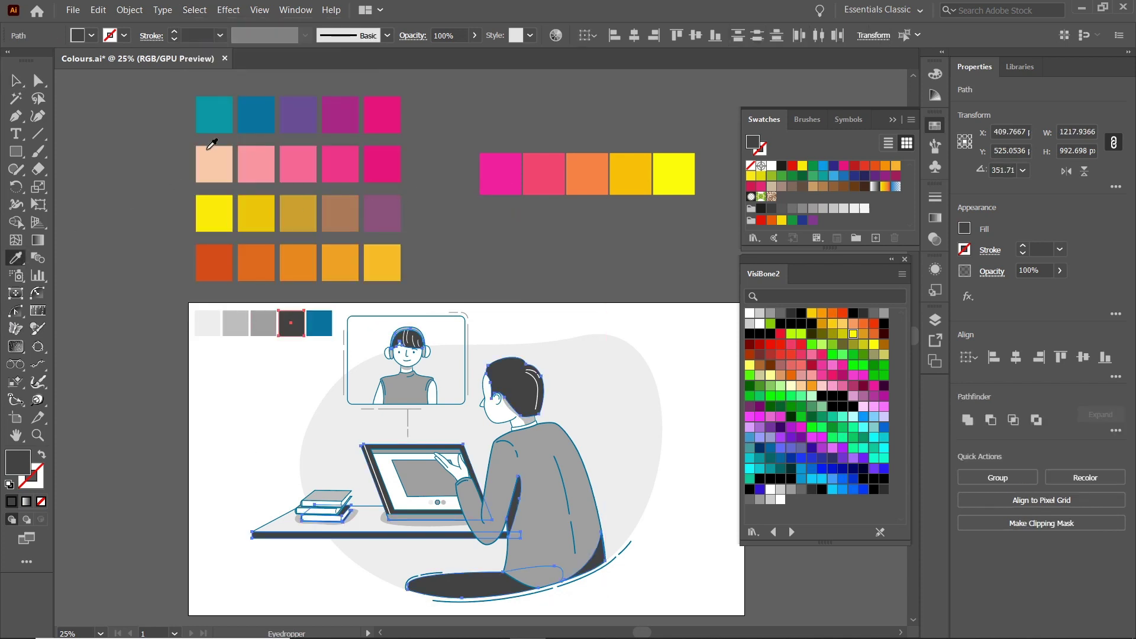
pyautogui.click(210, 116)
pyautogui.click(298, 110)
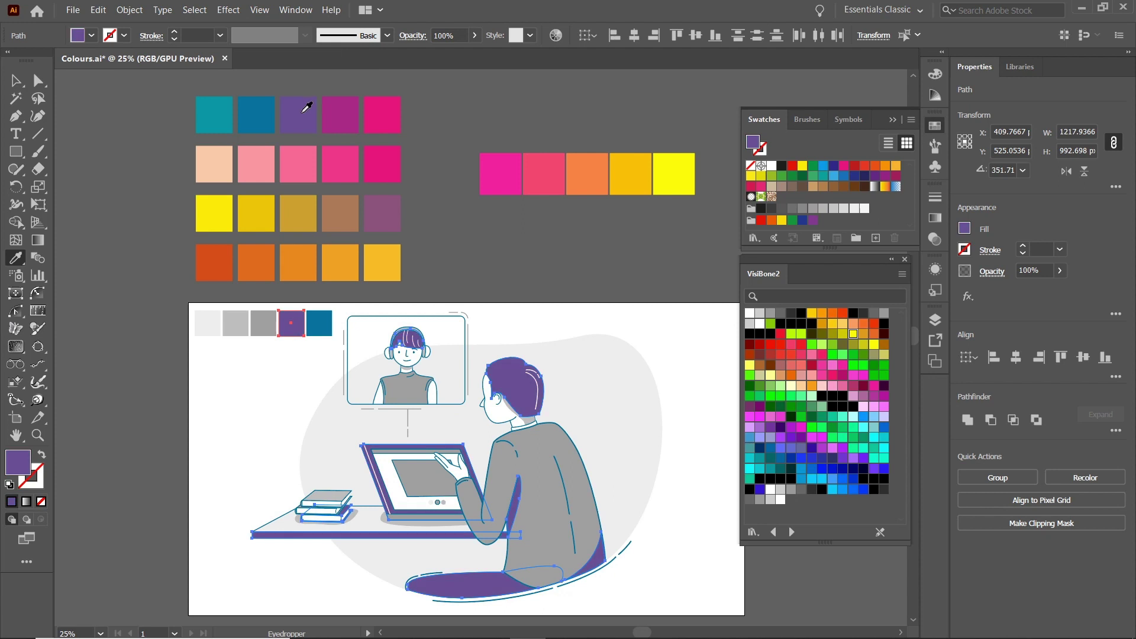
pyautogui.click(216, 112)
# Step: Select all objects sharing the mid-grey fill and eyedropper purple onto them
pyautogui.click(16, 81)
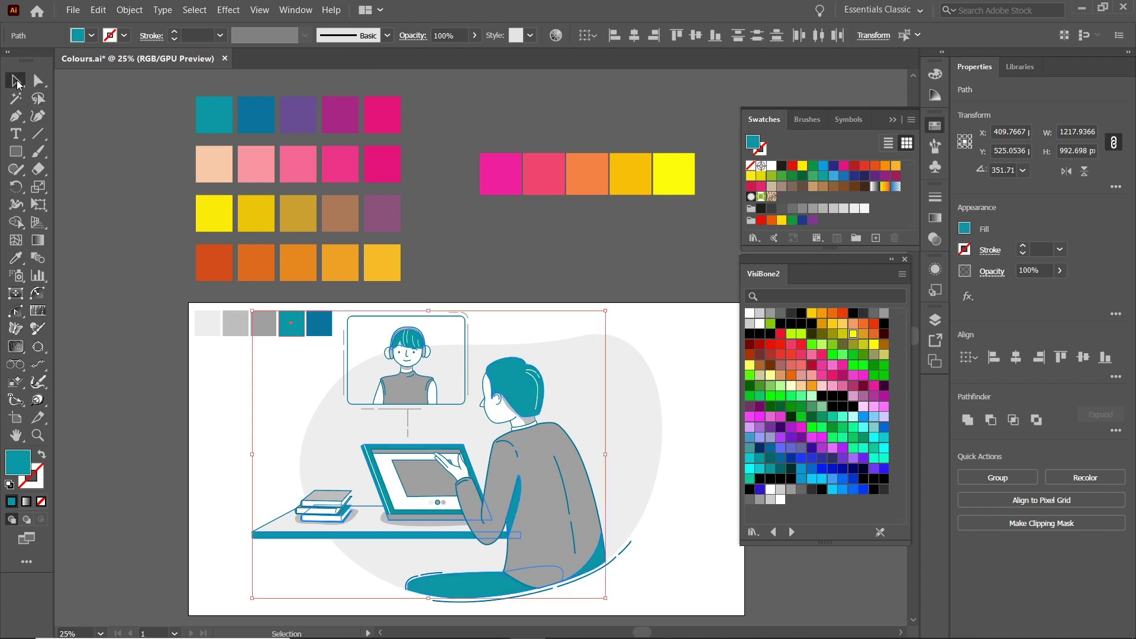
pyautogui.click(170, 294)
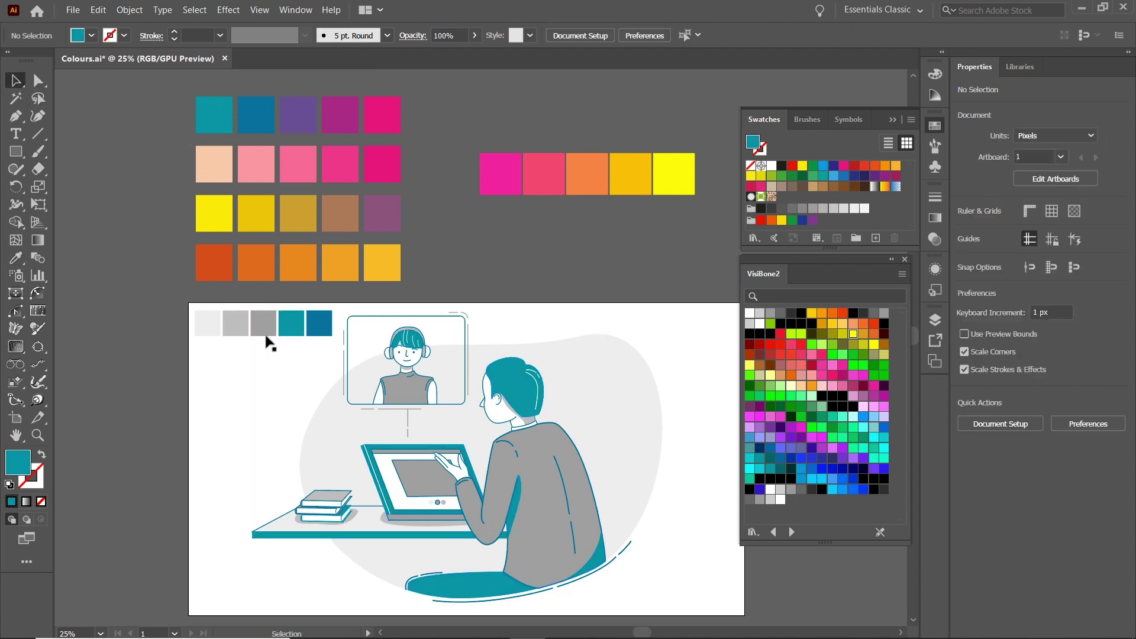
pyautogui.click(263, 330)
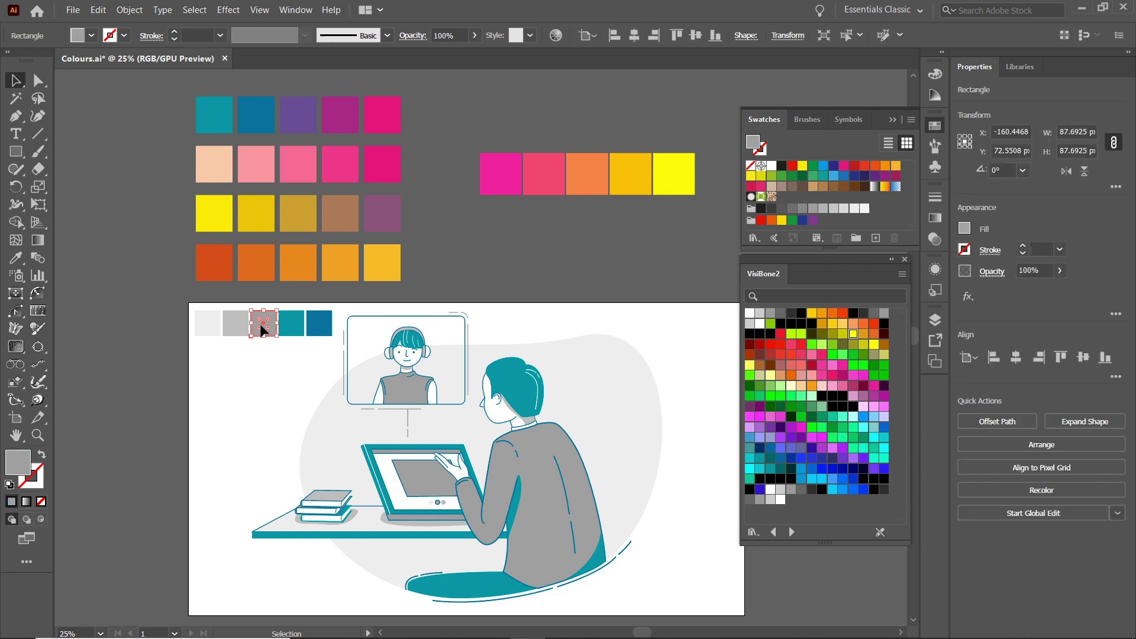
pyautogui.click(203, 11)
pyautogui.moveTo(274, 134)
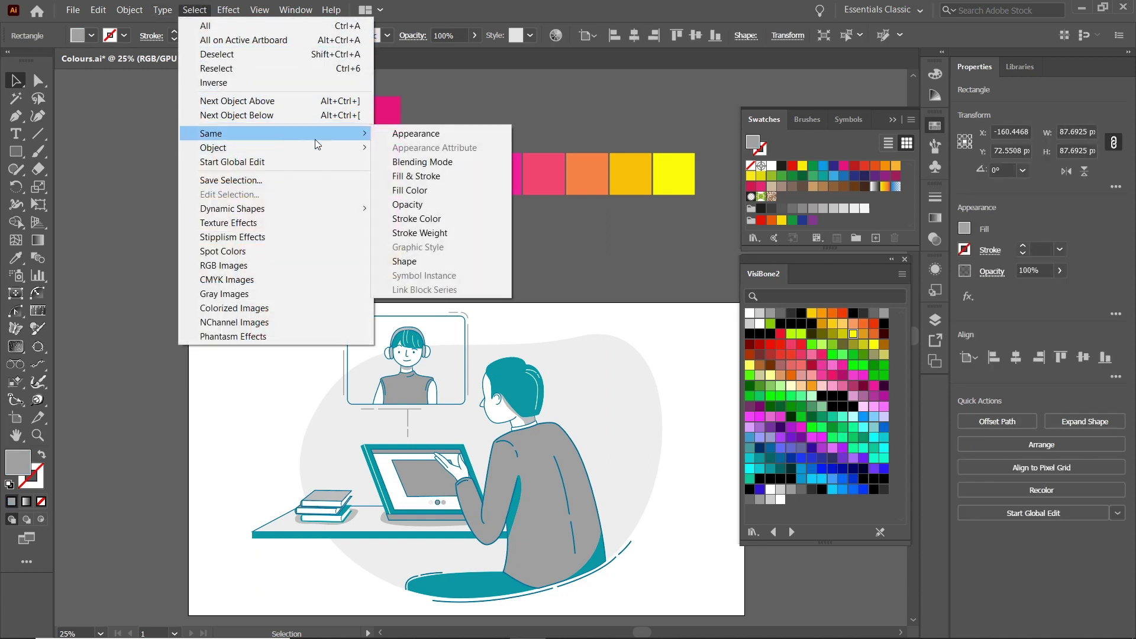
pyautogui.click(438, 185)
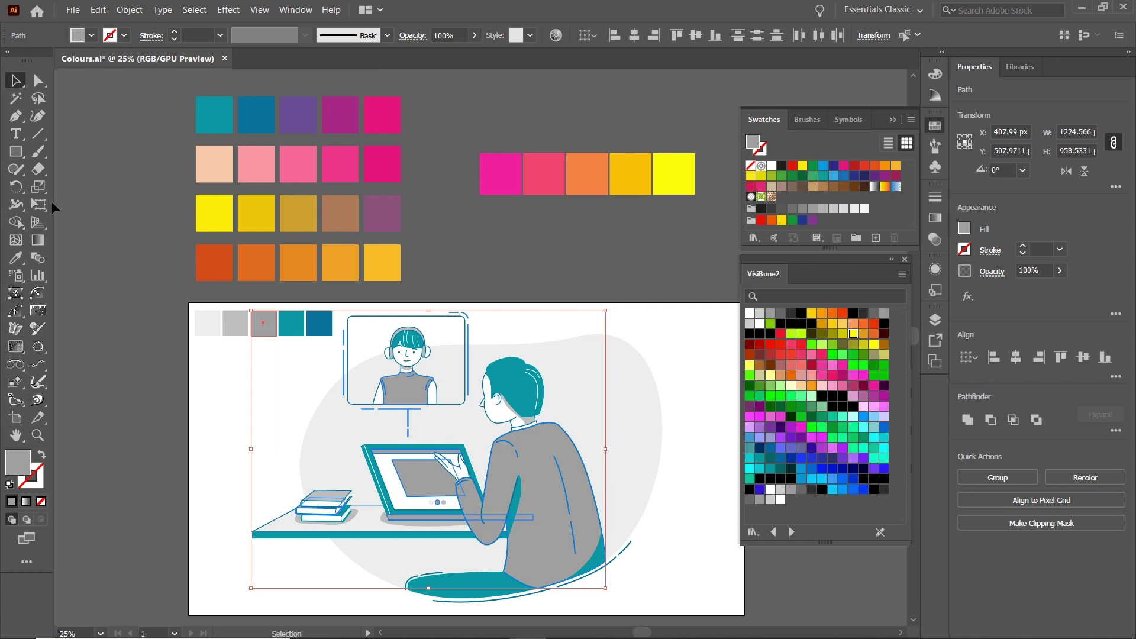
pyautogui.click(16, 257)
pyautogui.click(310, 111)
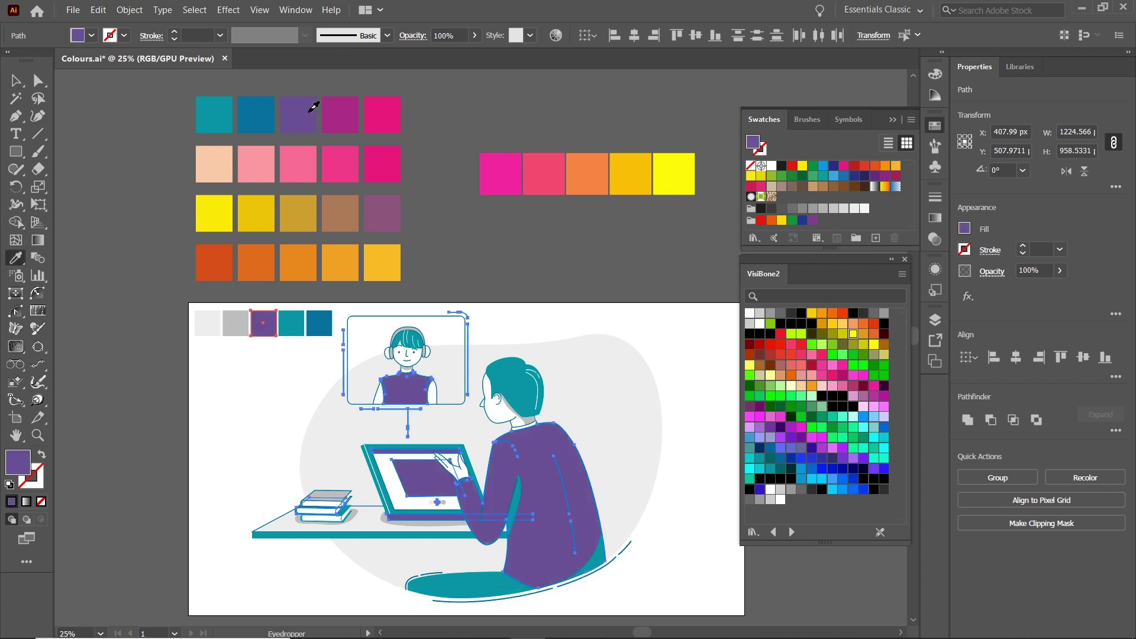
# Step: Select all objects sharing the light-grey fill and eyedropper magenta onto them
pyautogui.press('v')
pyautogui.click(226, 318)
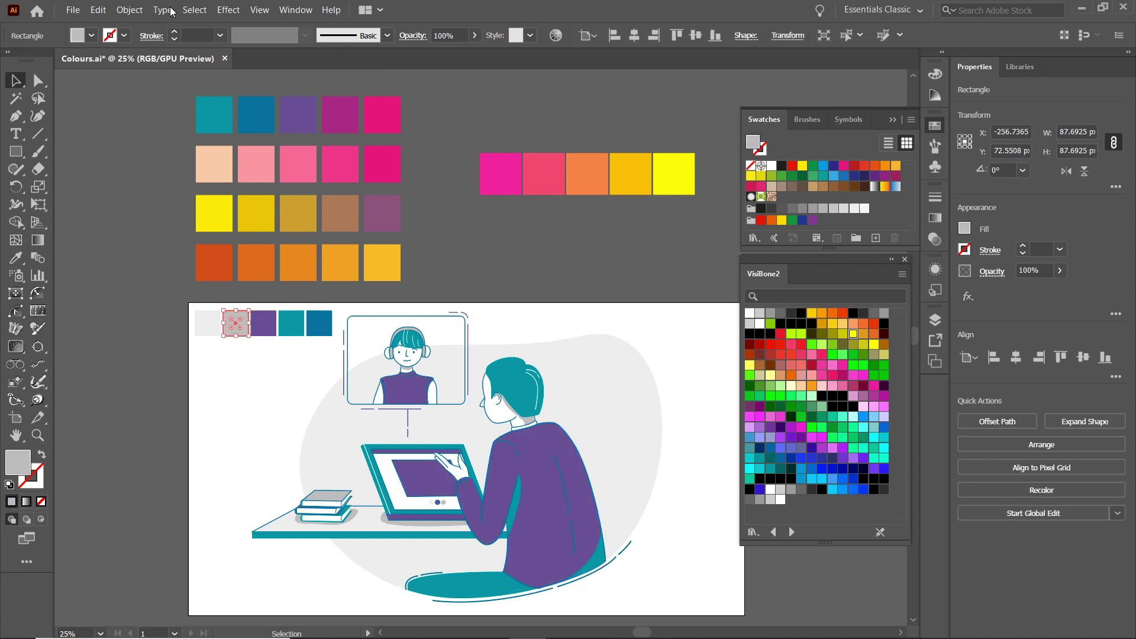
pyautogui.click(195, 10)
pyautogui.moveTo(289, 133)
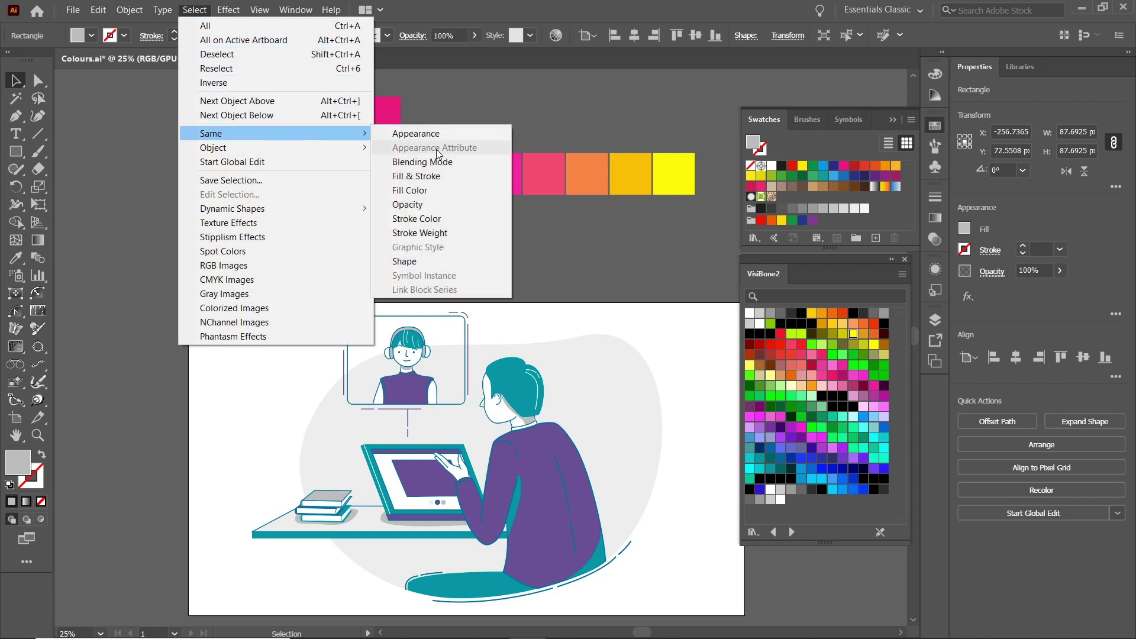
pyautogui.click(439, 190)
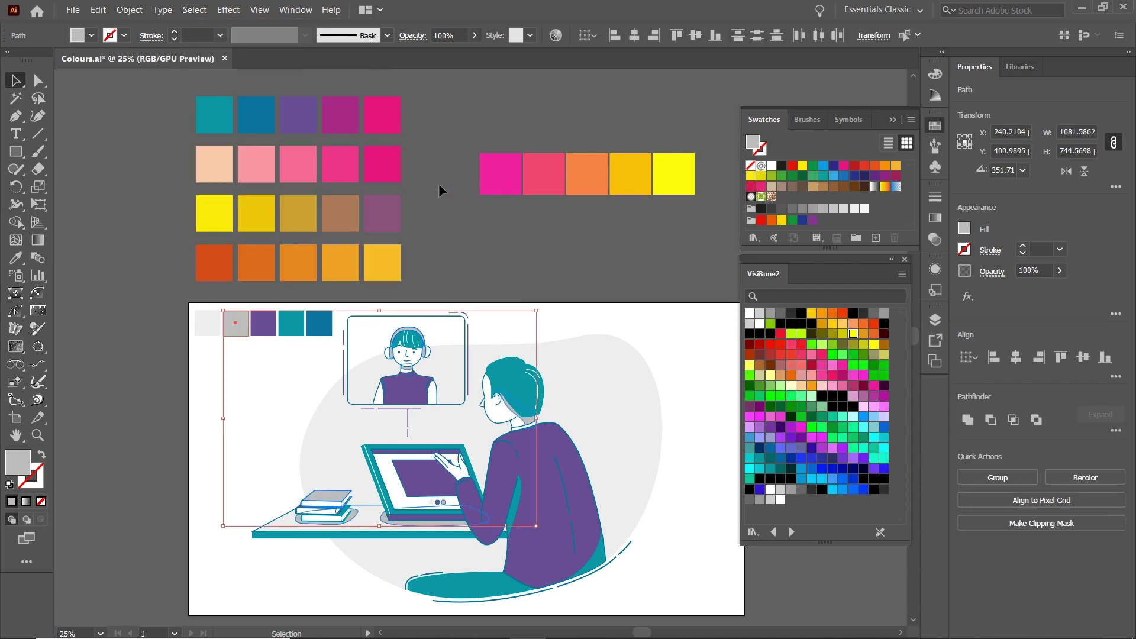
pyautogui.click(15, 258)
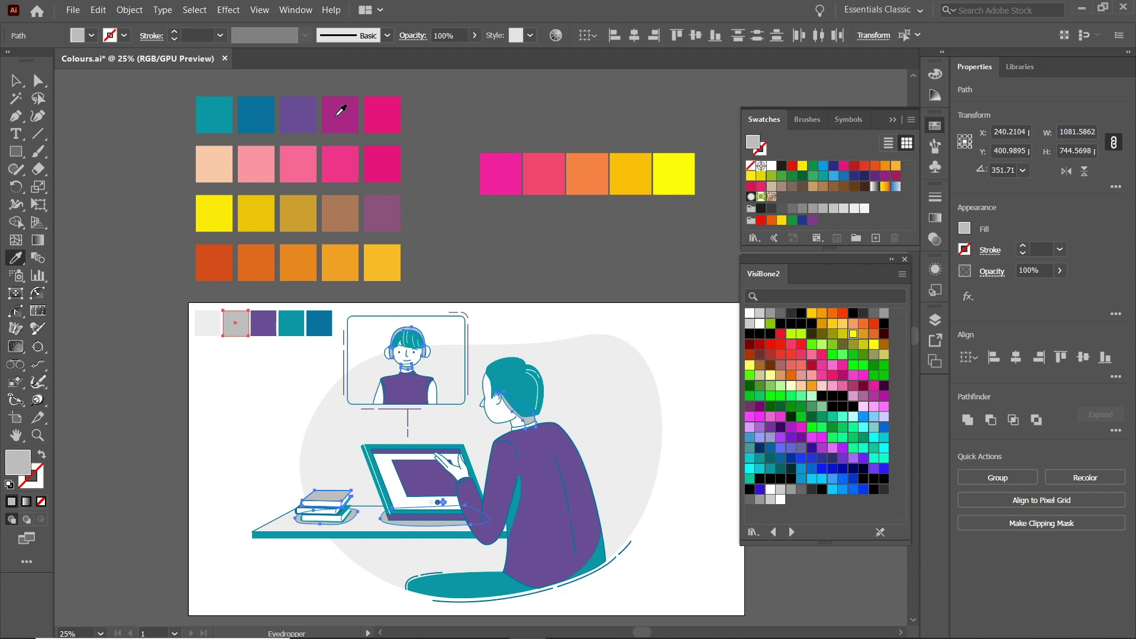
pyautogui.click(385, 113)
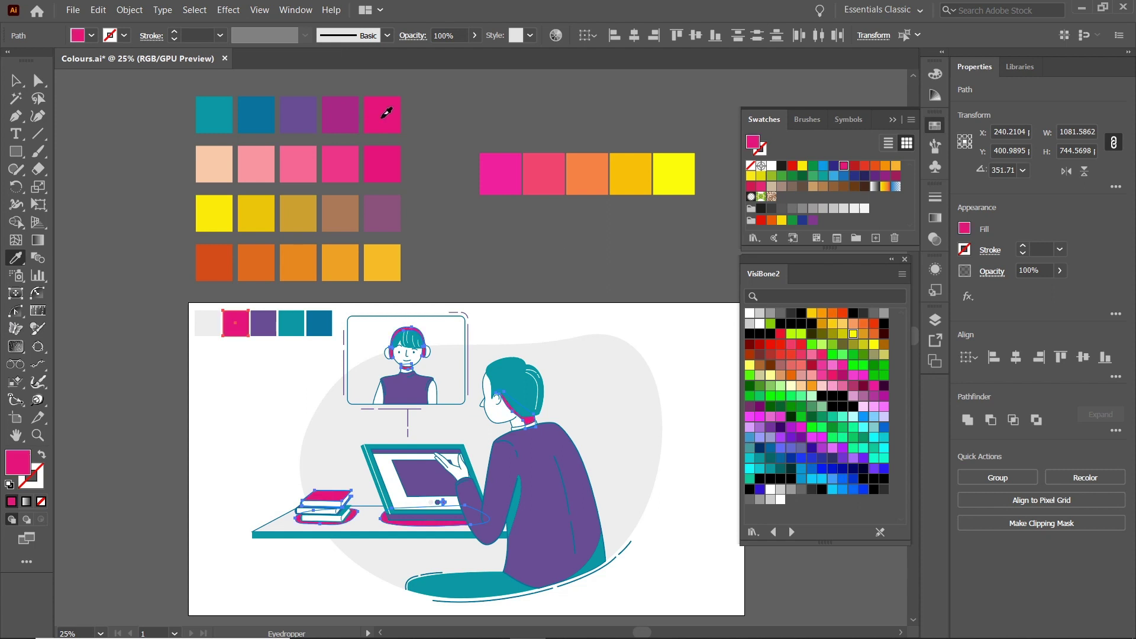
# Step: Select every object sharing the near-white fill of the lightest sample square
pyautogui.press('v')
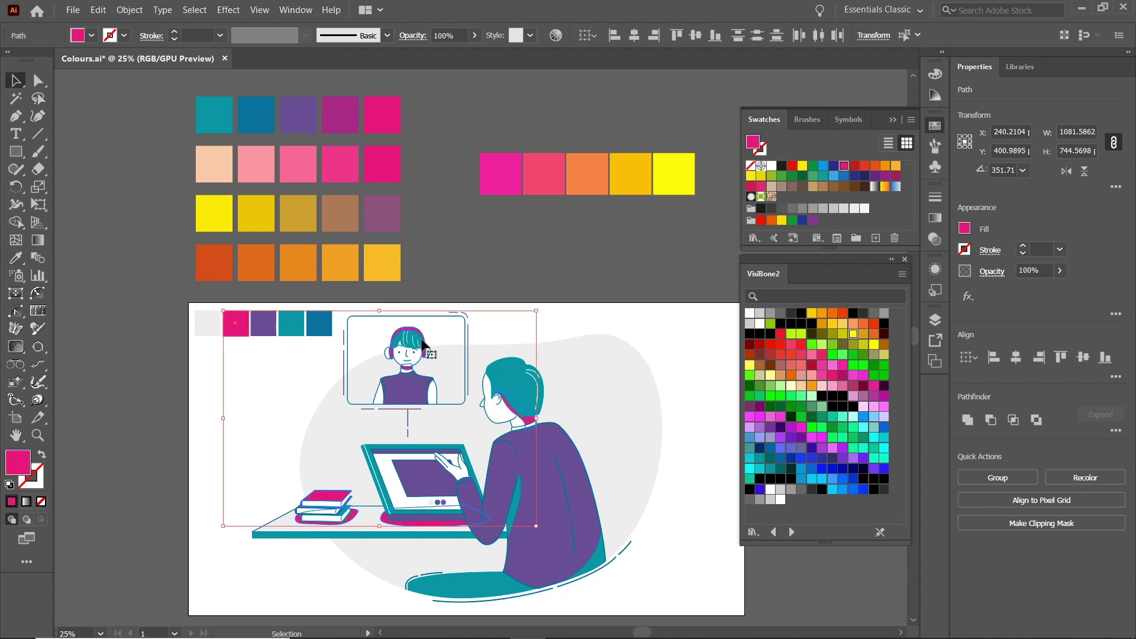
pyautogui.click(209, 324)
pyautogui.click(187, 10)
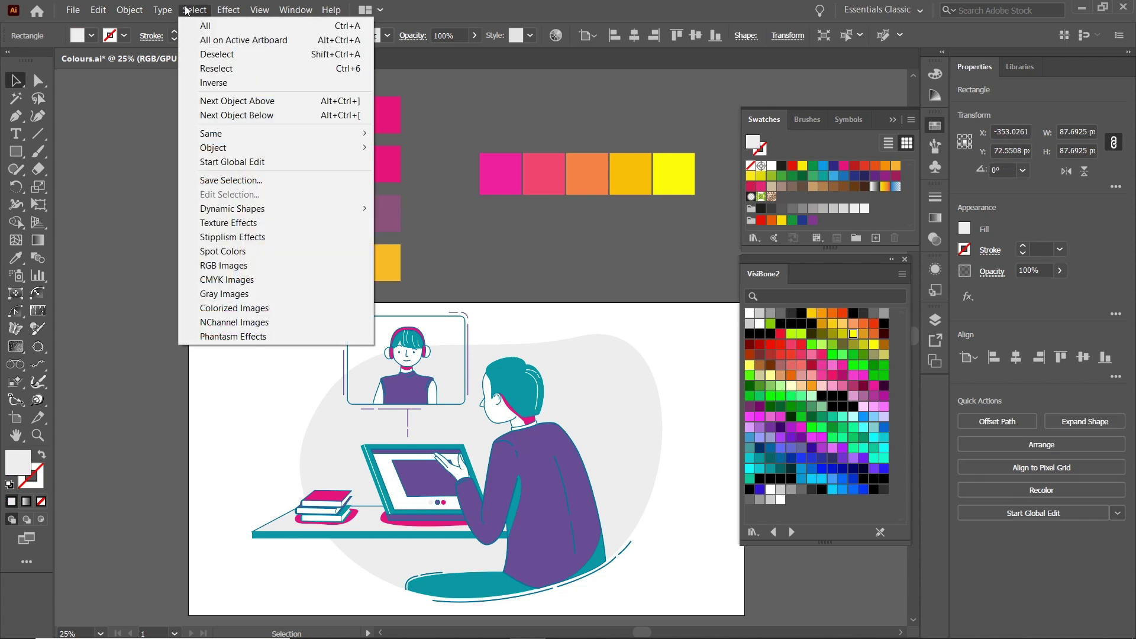
pyautogui.moveTo(274, 133)
pyautogui.click(430, 188)
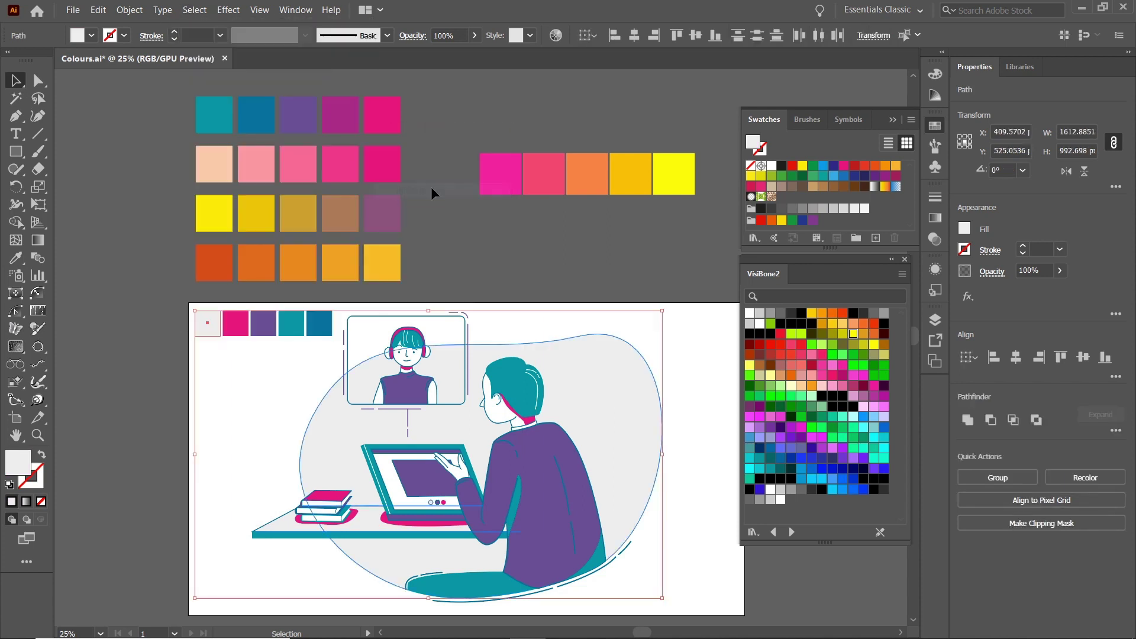
# Step: Try magenta, pink and purple on the background blob, ending with dark blue
pyautogui.click(20, 262)
pyautogui.click(339, 115)
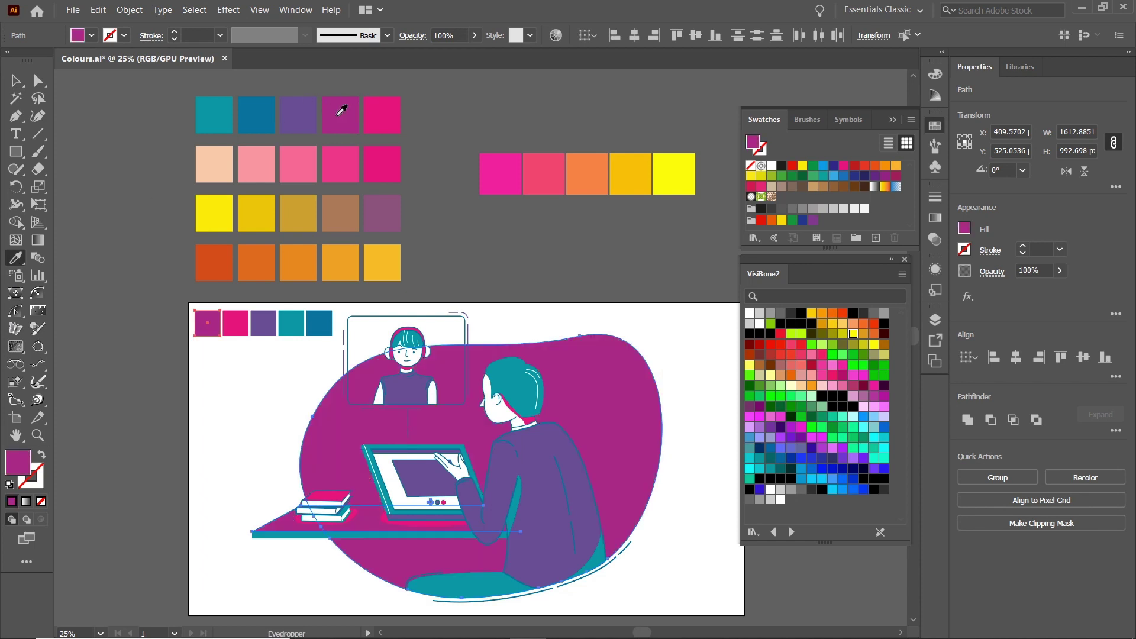
pyautogui.click(382, 117)
pyautogui.click(351, 117)
pyautogui.click(292, 115)
pyautogui.click(268, 114)
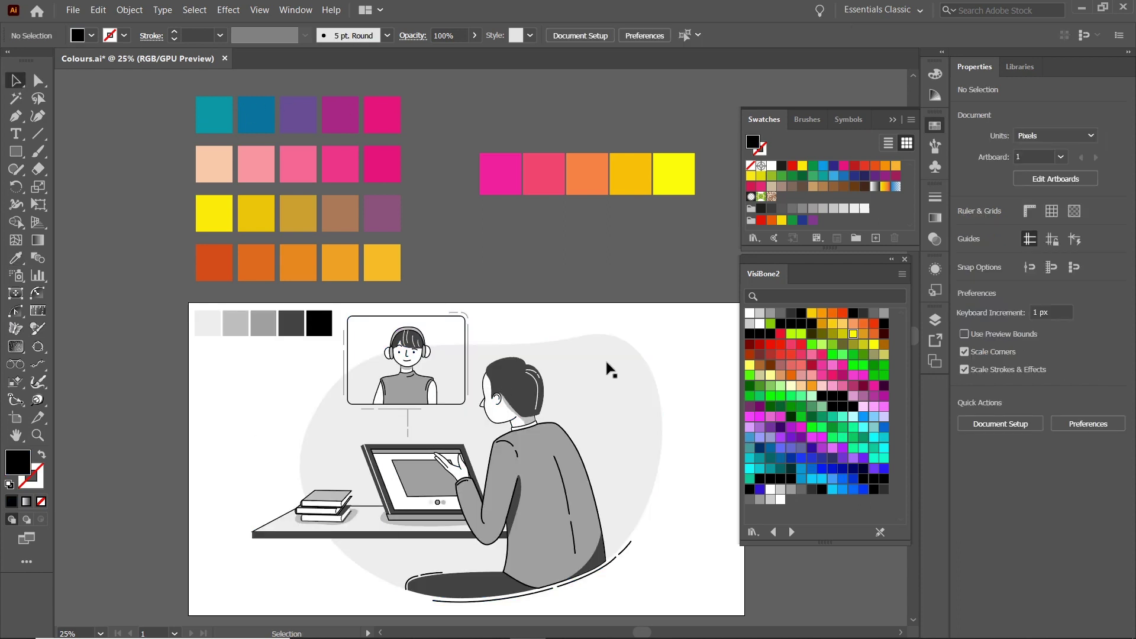
# Step: Select objects sharing the lightest fill and eyedropper yellow from the gradient row onto the background blob
pyautogui.click(204, 325)
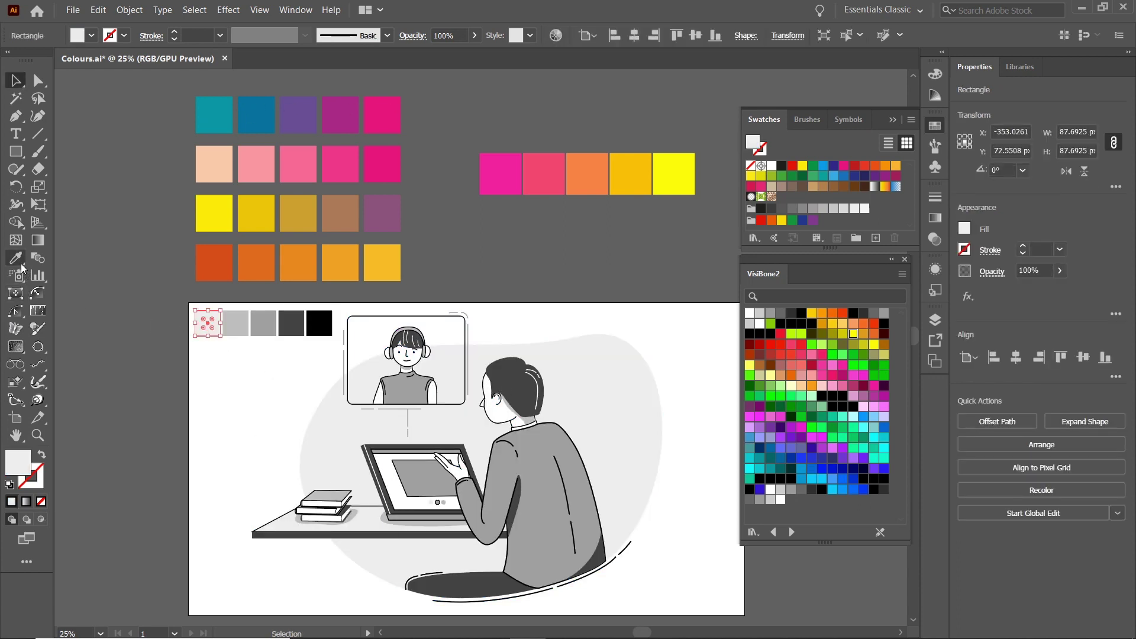
pyautogui.click(195, 10)
pyautogui.click(408, 190)
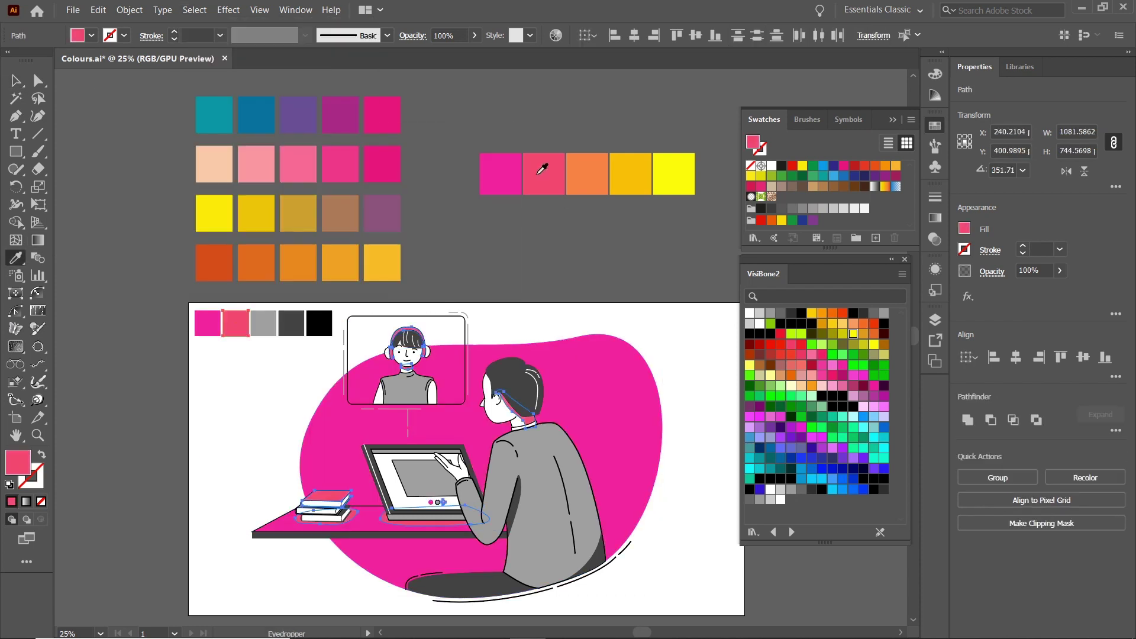
pyautogui.click(587, 160)
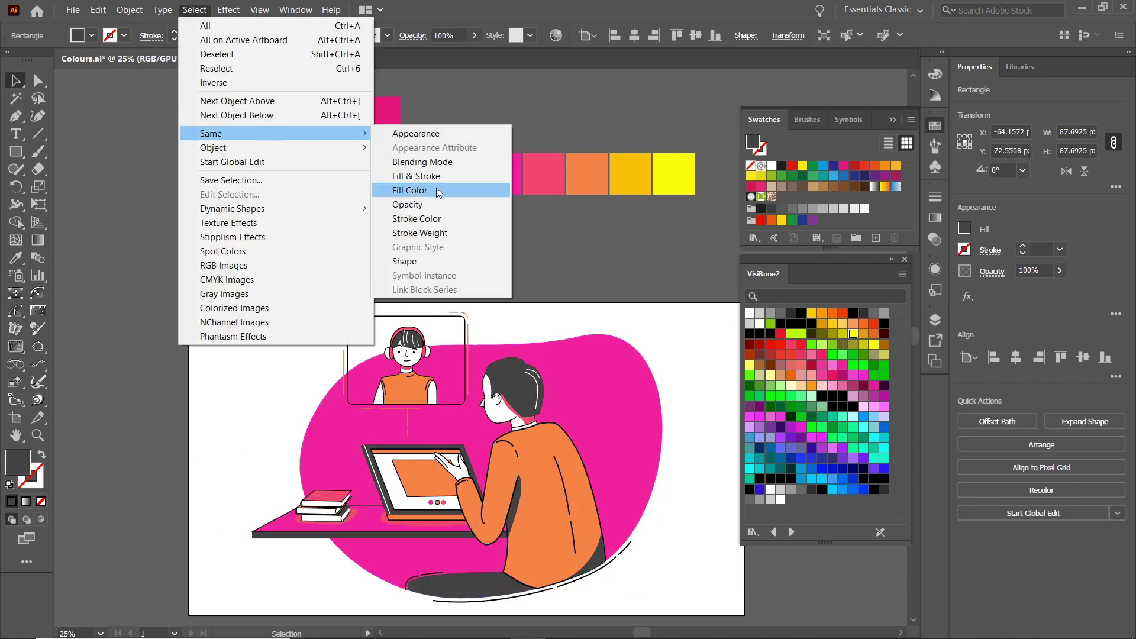
pyautogui.click(470, 185)
pyautogui.click(558, 87)
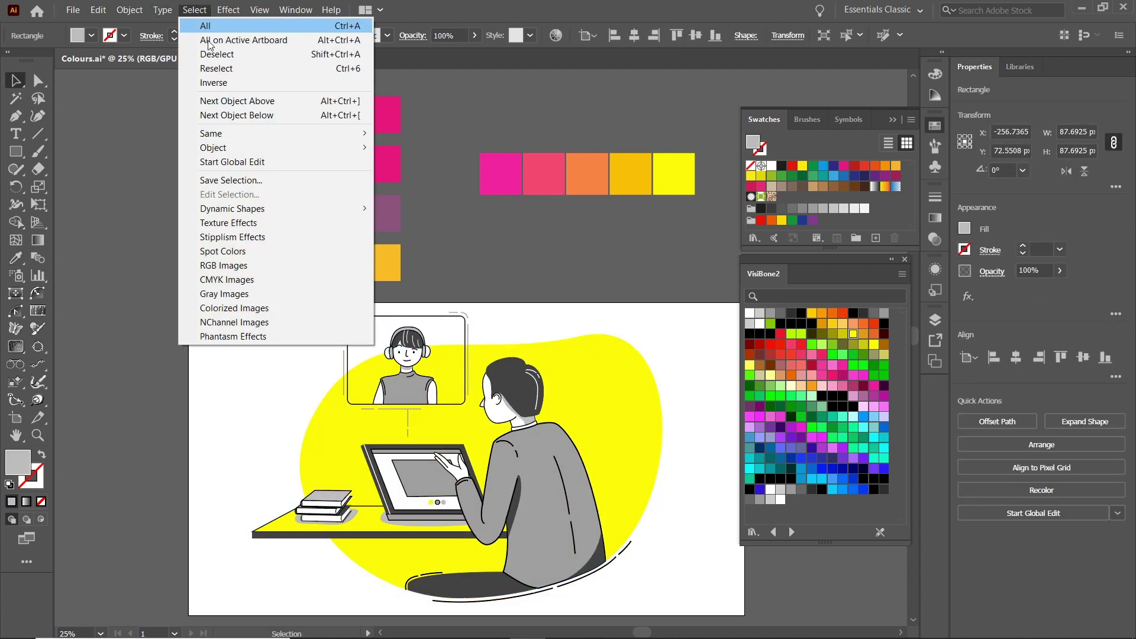
# Step: Ready the Eyedropper (I) and select all the black-filled outlines and line work
pyautogui.press('i')
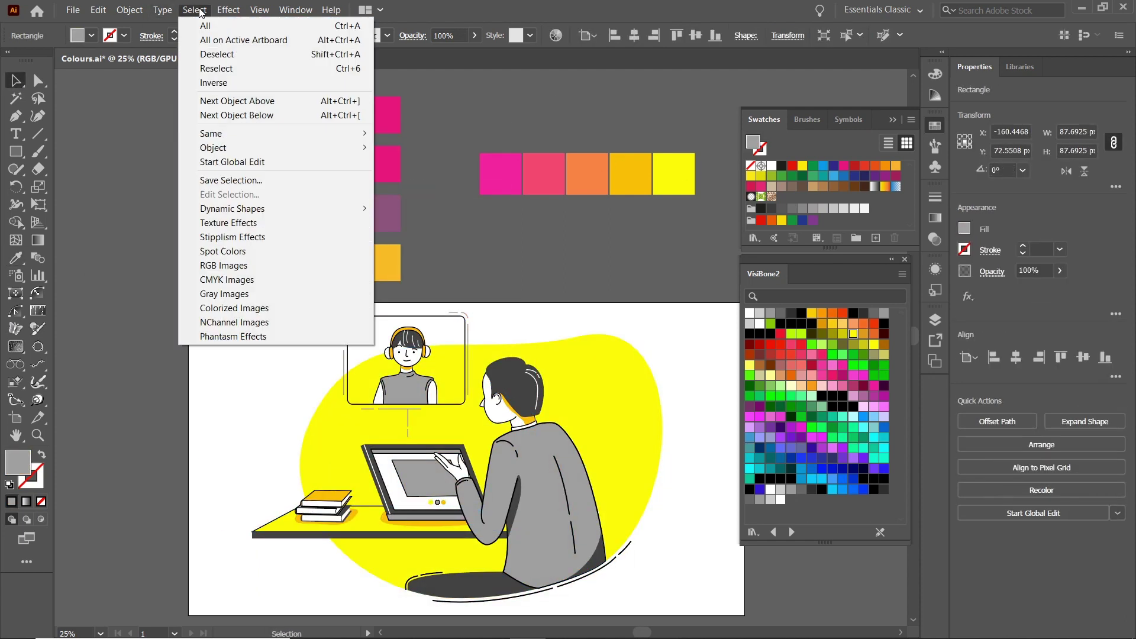
pyautogui.click(477, 185)
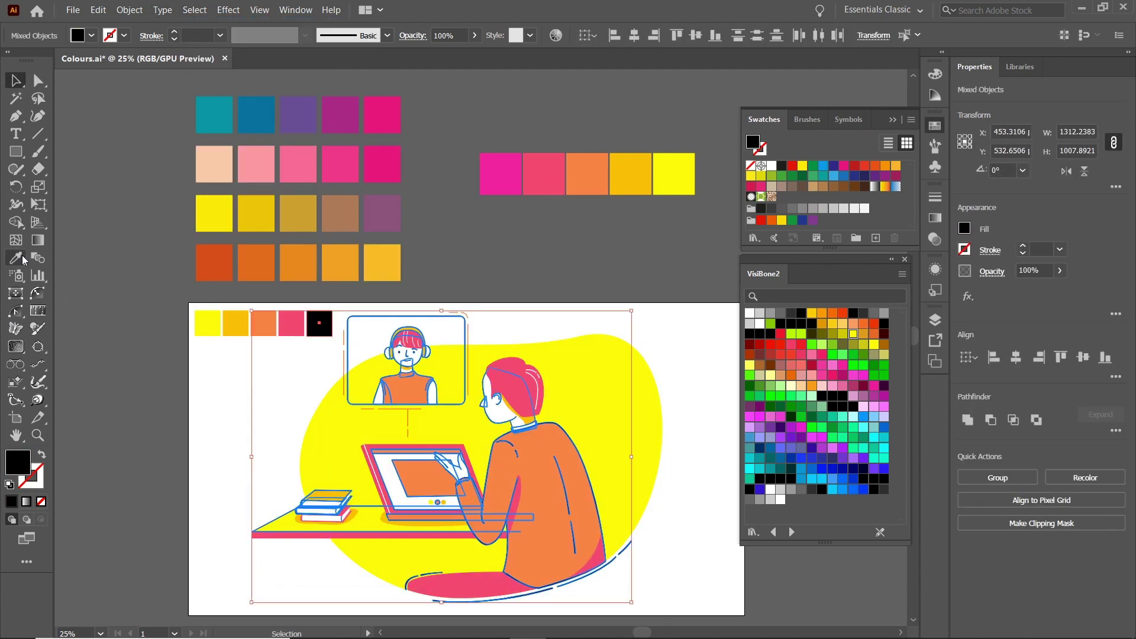